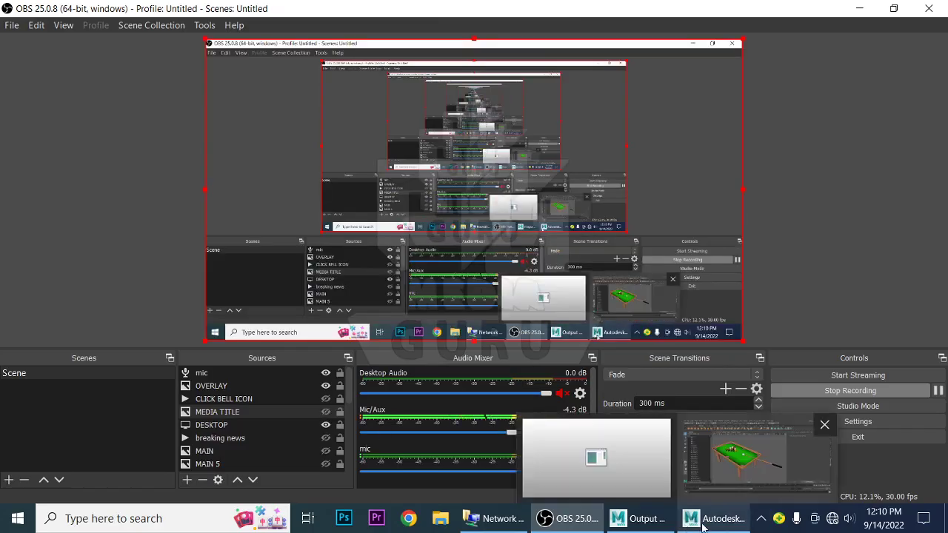
- Switch from OBS Studio to the Maya window showing the snooker table.mb scene
click(750, 471)
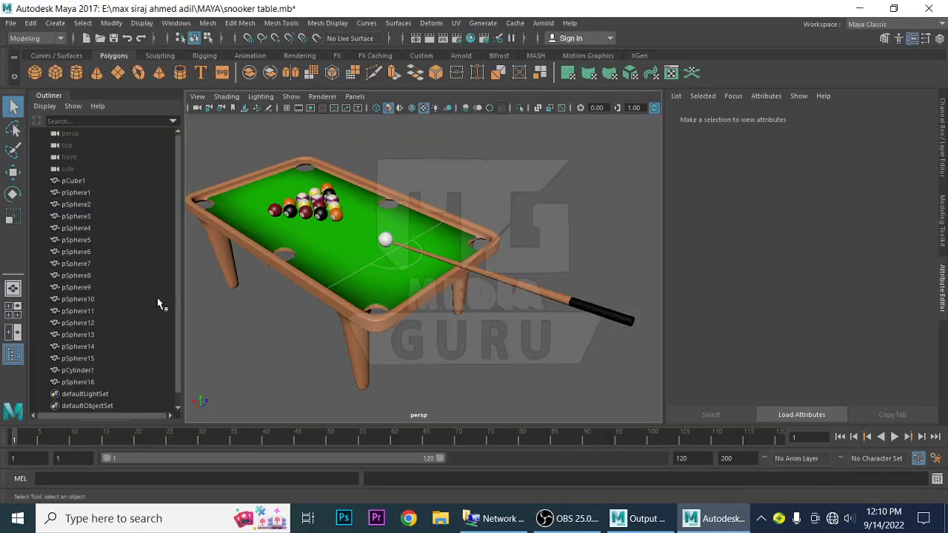
- Select the table pCube1 and switch it from base mesh to smooth mesh preview
alt+right_drag(443, 302, 378, 308)
alt+drag(379, 308, 394, 303)
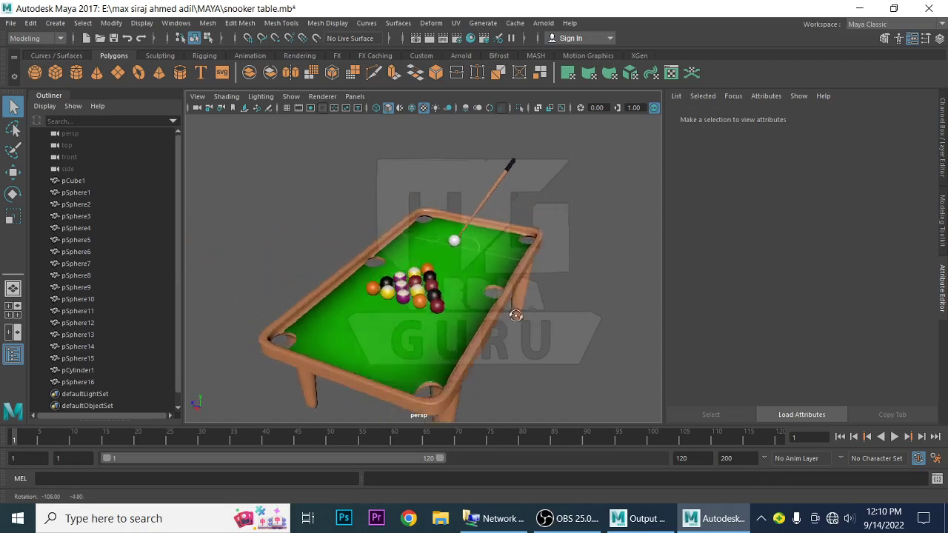
click(395, 302)
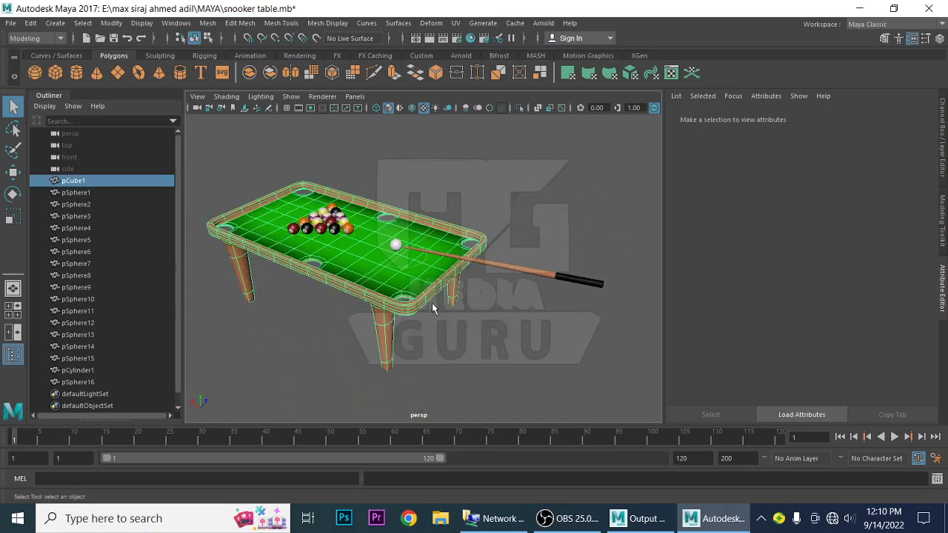
key(1)
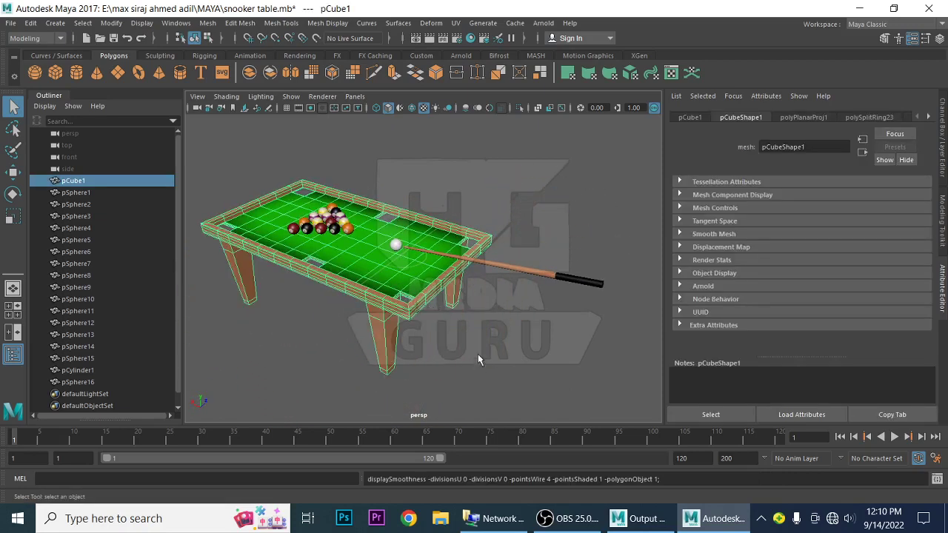
mouse_move(477, 354)
alt+mouse_down()
mouse_move(412, 336)
mouse_move(434, 343)
alt+mouse_up()
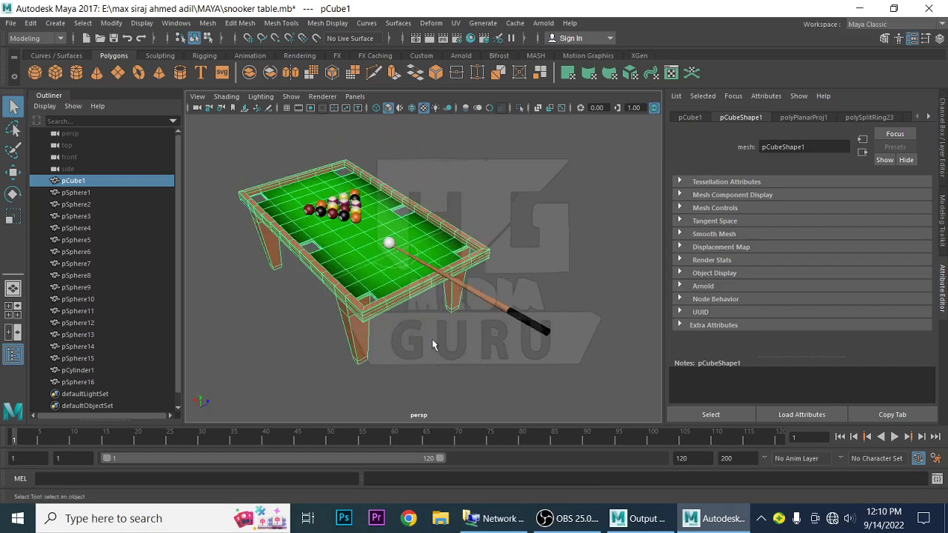
alt+right_drag(434, 343, 491, 388)
key(3)
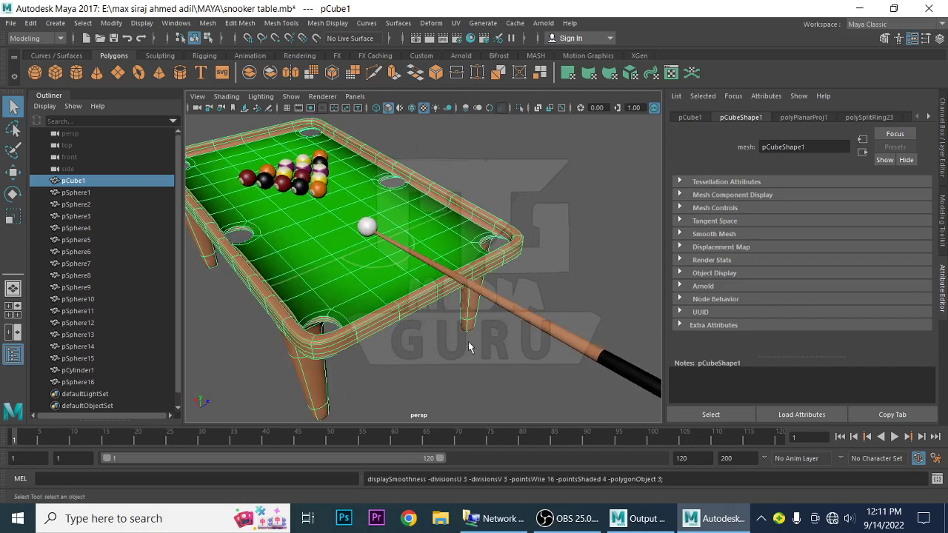
- Deselect the table and bring the view close to the rack of balls and the cue ball
click(537, 201)
mouse_move(460, 291)
alt+mouse_down()
mouse_move(484, 316)
mouse_move(474, 332)
alt+mouse_up()
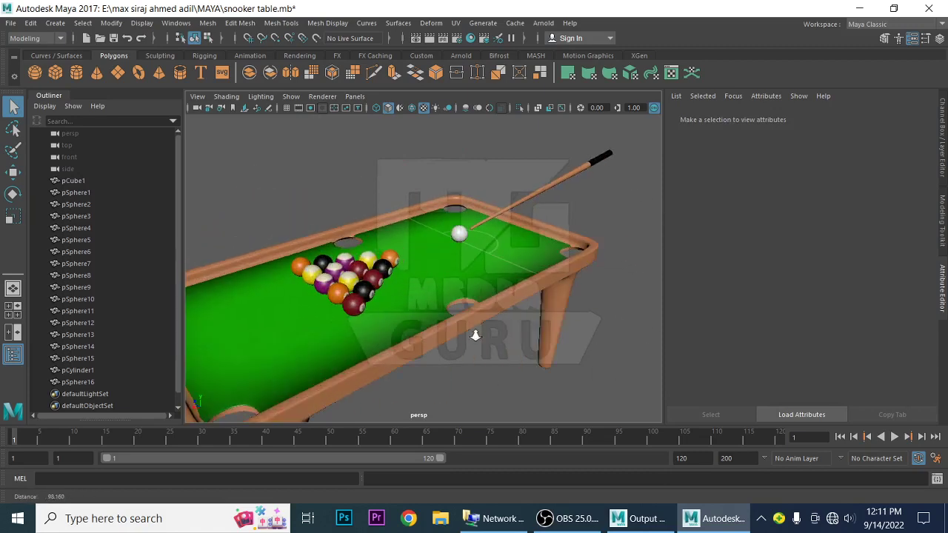
alt+right_drag(473, 332, 484, 369)
mouse_move(484, 369)
alt+middle_down()
mouse_move(419, 364)
mouse_move(416, 339)
mouse_move(560, 317)
alt+middle_up()
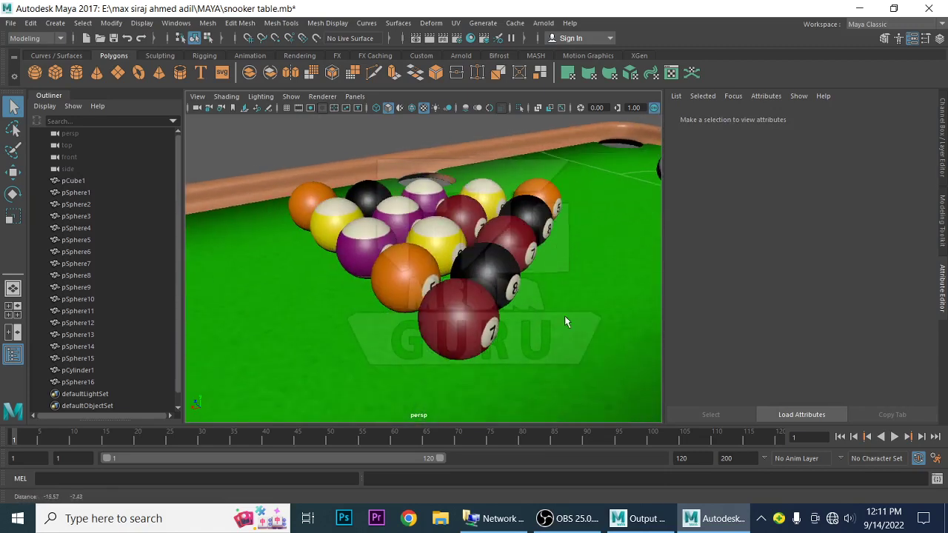
alt+drag(560, 317, 429, 342)
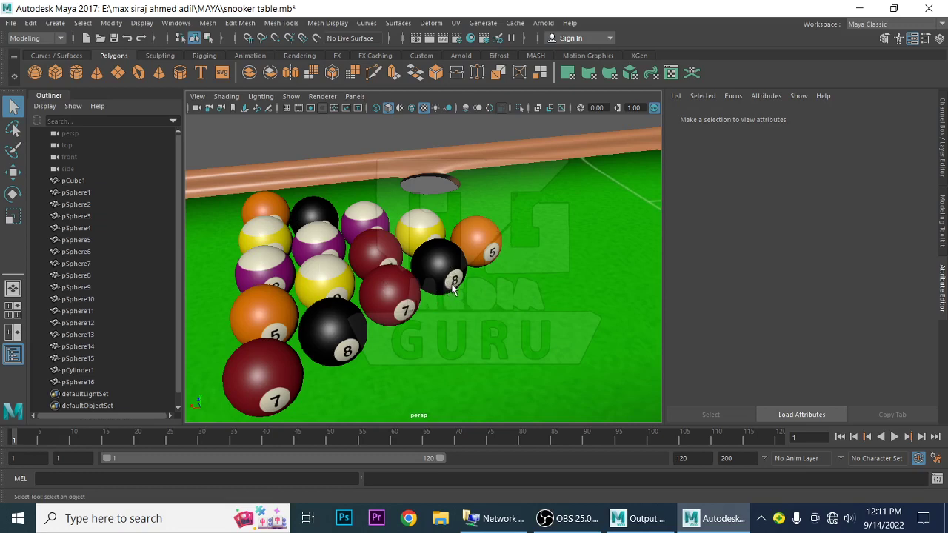
mouse_move(569, 519)
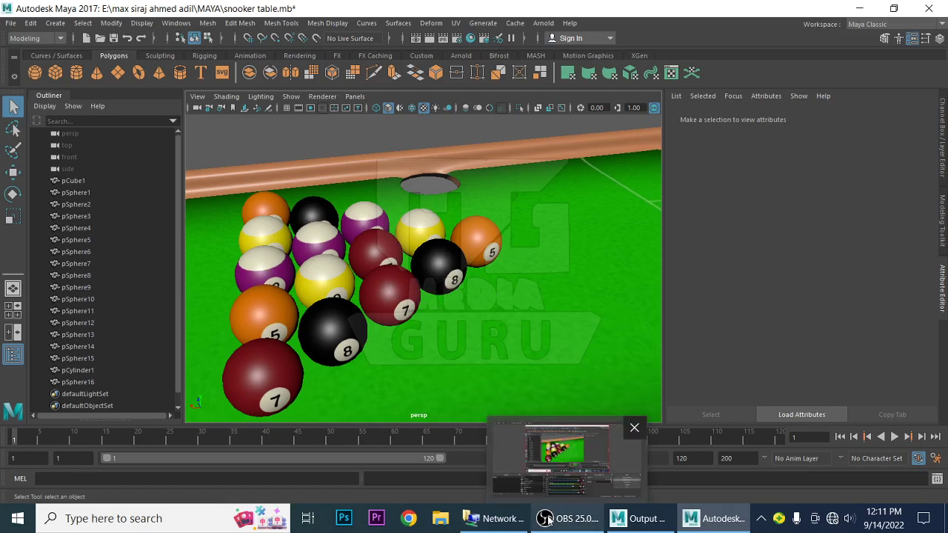
click(558, 521)
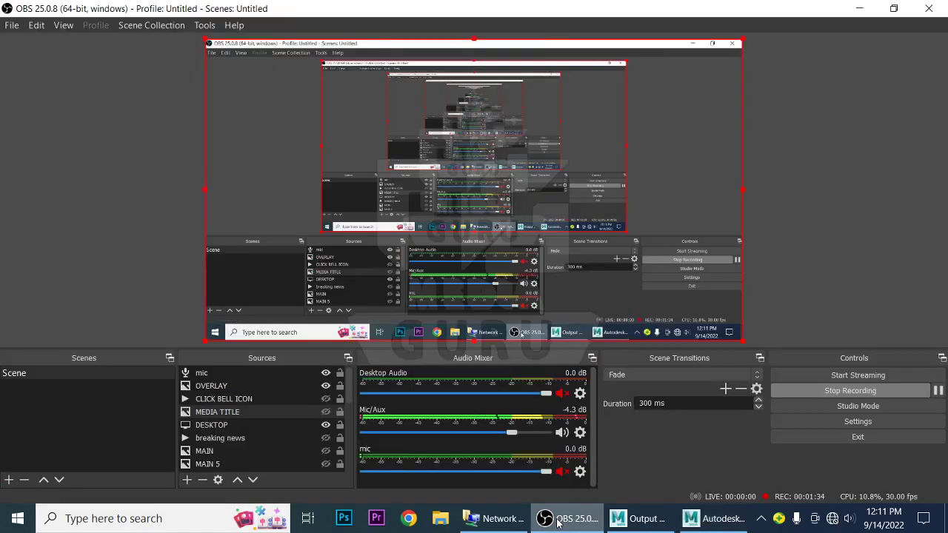
click(558, 521)
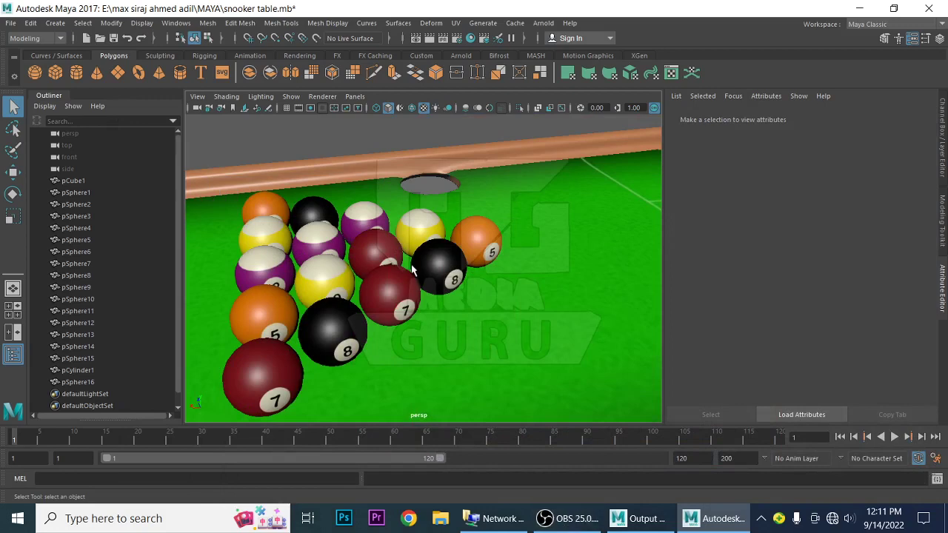
alt+right_drag(491, 324, 451, 324)
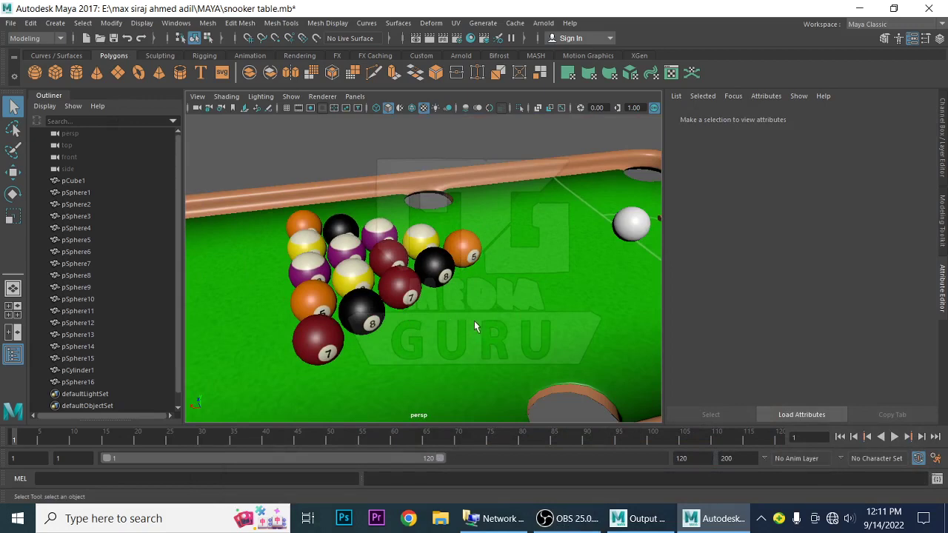
alt+drag(472, 304, 431, 307)
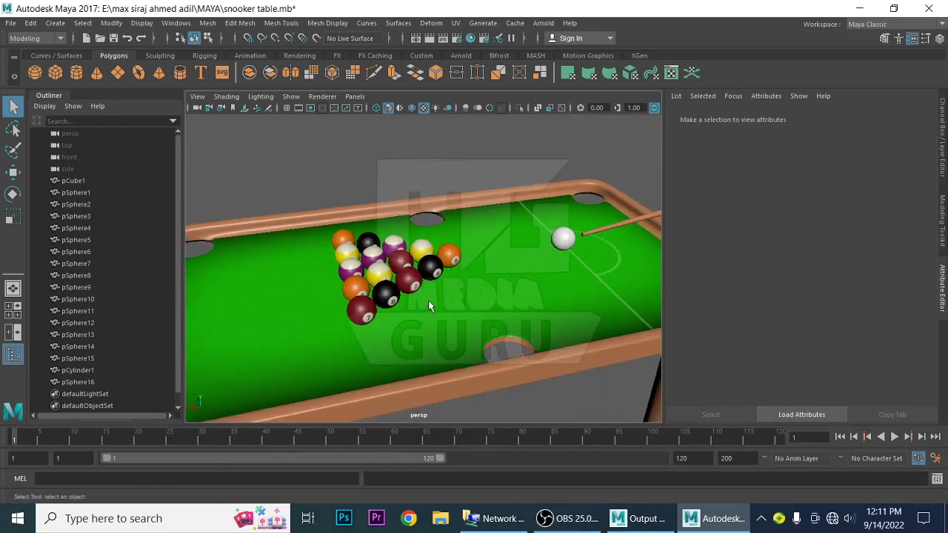
mouse_move(511, 340)
alt+mouse_down()
mouse_move(394, 328)
mouse_move(465, 330)
alt+mouse_up()
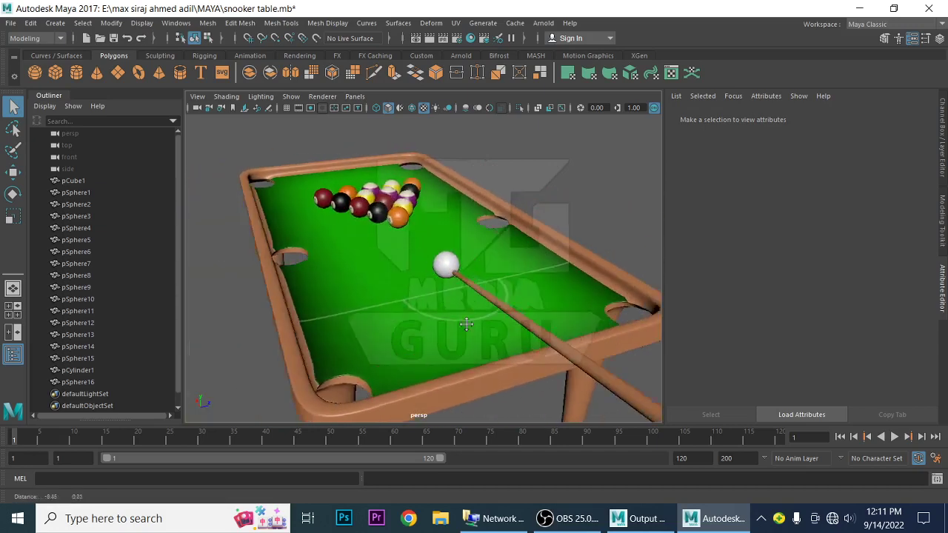
alt+right_drag(417, 311, 488, 341)
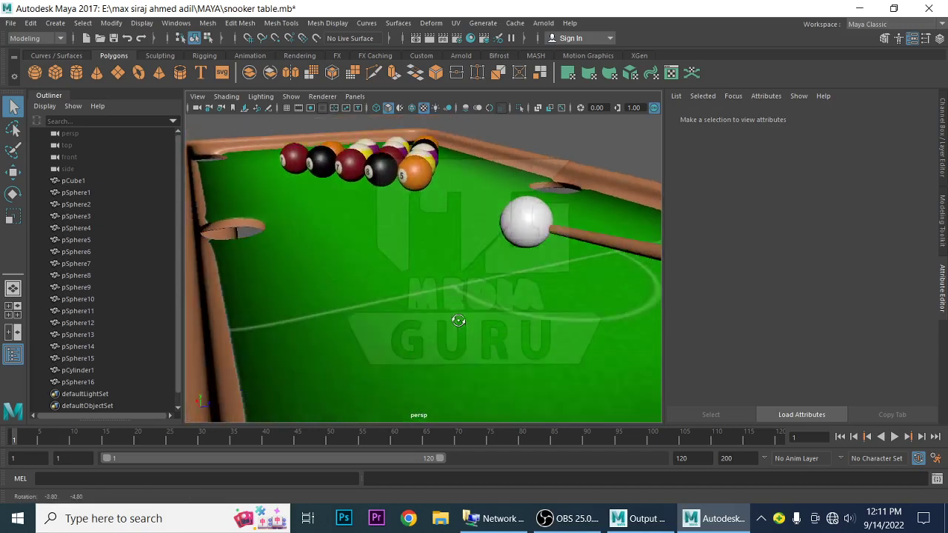
alt+drag(488, 341, 497, 333)
alt+right_drag(497, 334, 476, 332)
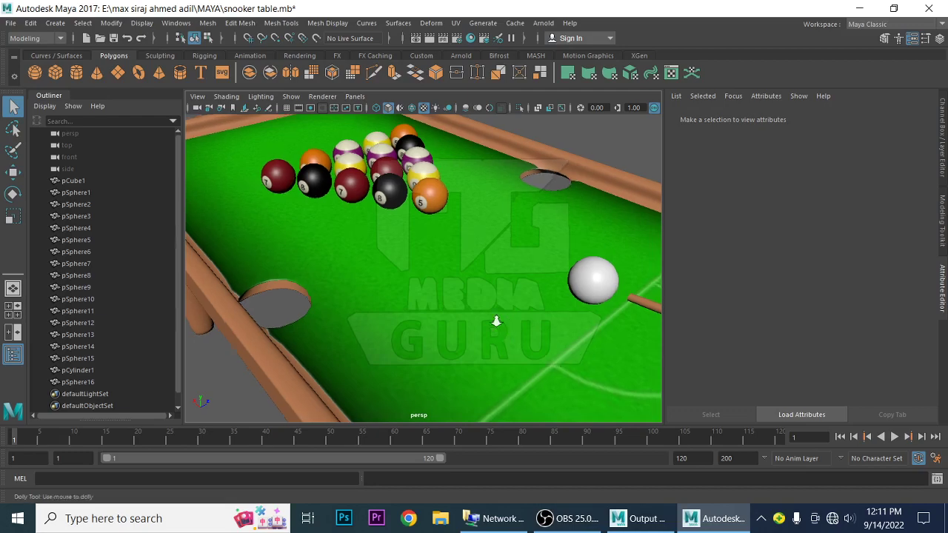
mouse_move(495, 319)
alt+mouse_down()
mouse_move(439, 320)
mouse_move(556, 307)
mouse_move(567, 328)
mouse_move(434, 306)
alt+mouse_up()
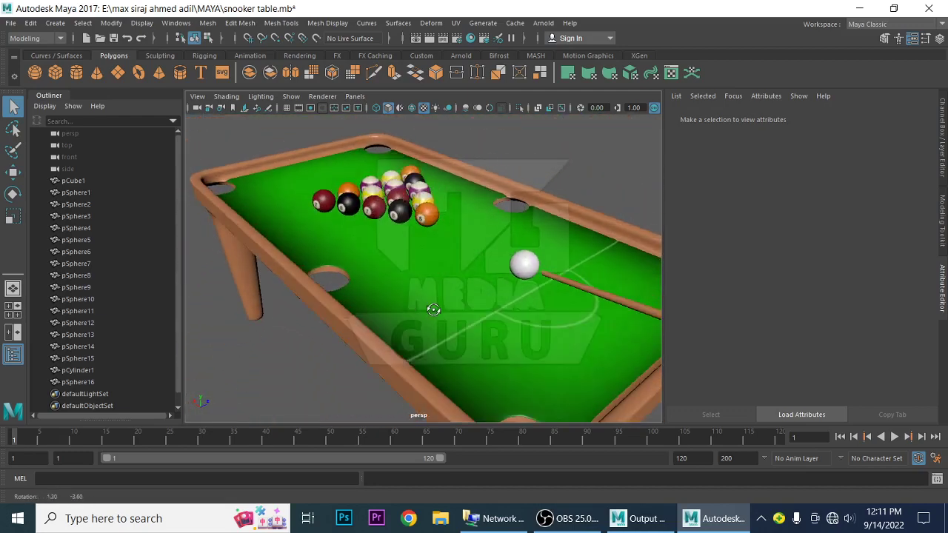
alt+right_drag(434, 304, 447, 287)
mouse_move(447, 287)
alt+mouse_down()
mouse_move(434, 289)
mouse_move(443, 301)
alt+mouse_up()
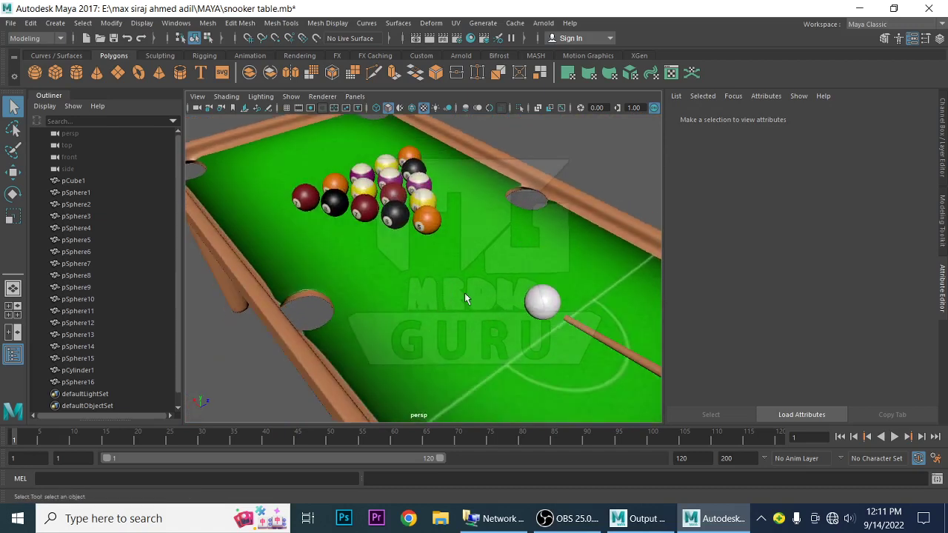
alt+drag(464, 297, 537, 300)
alt+right_drag(538, 300, 478, 301)
mouse_move(478, 301)
alt+mouse_down()
mouse_move(489, 292)
mouse_move(545, 296)
alt+mouse_up()
alt+right_drag(545, 297, 521, 292)
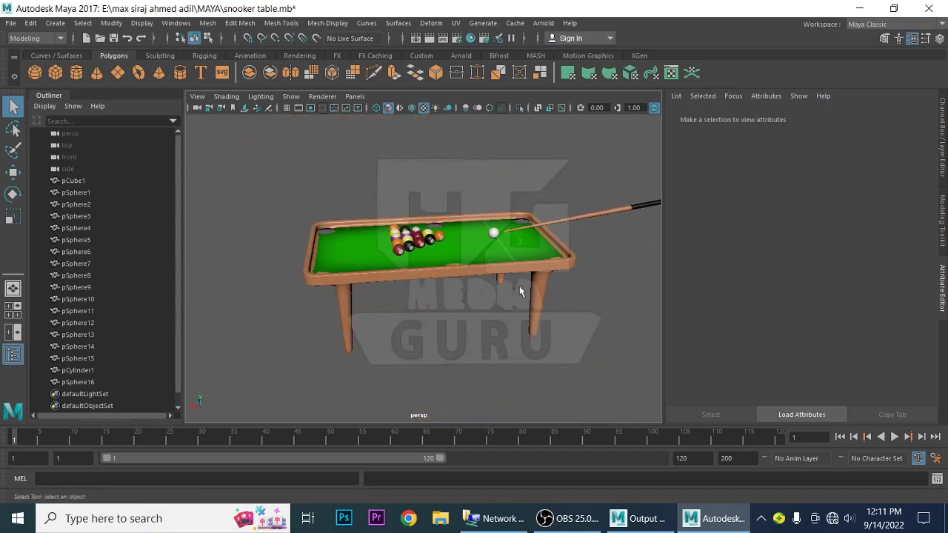
alt+drag(520, 291, 484, 296)
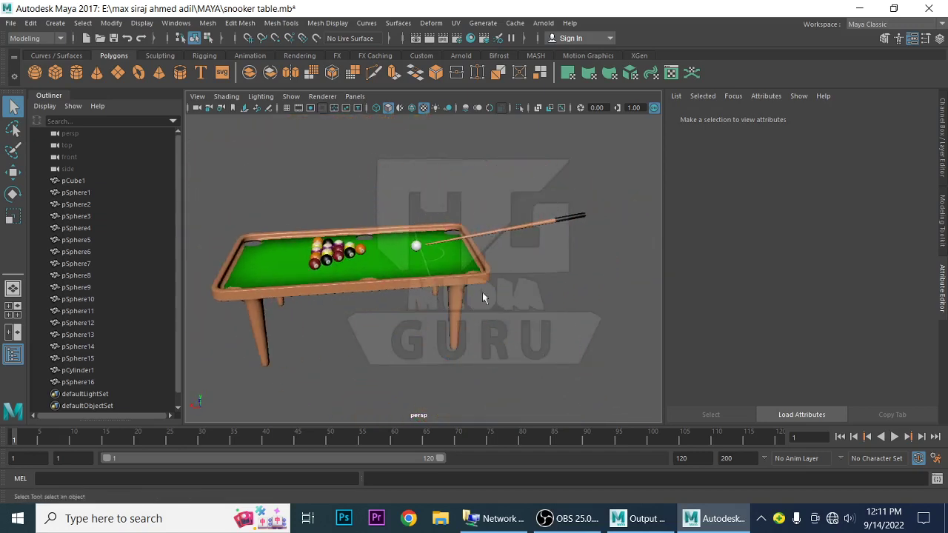
- Orbit around the table, then select the table mesh pCube1 in the viewport
click(433, 276)
mouse_move(385, 311)
alt+right_down()
mouse_move(428, 344)
mouse_move(420, 339)
alt+right_up()
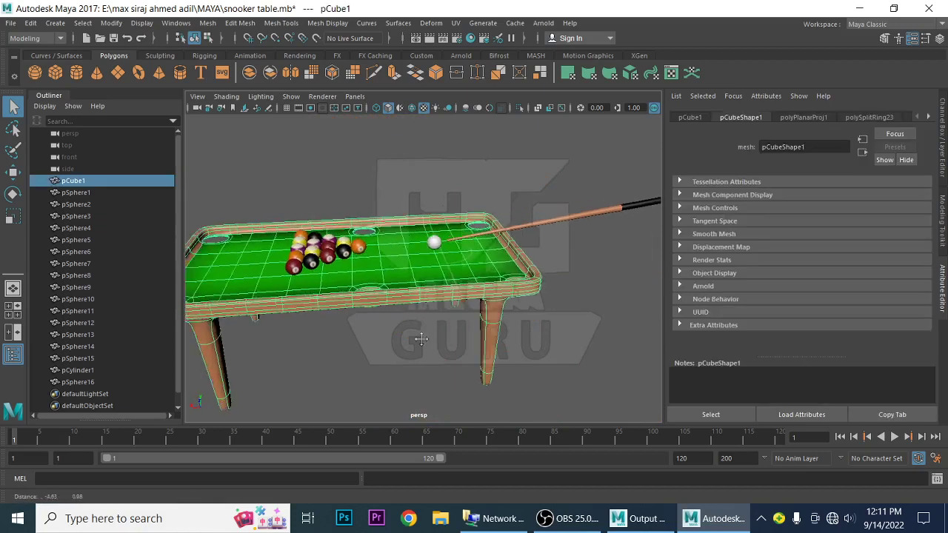
mouse_move(421, 339)
alt+mouse_down()
mouse_move(450, 349)
mouse_move(387, 348)
alt+mouse_up()
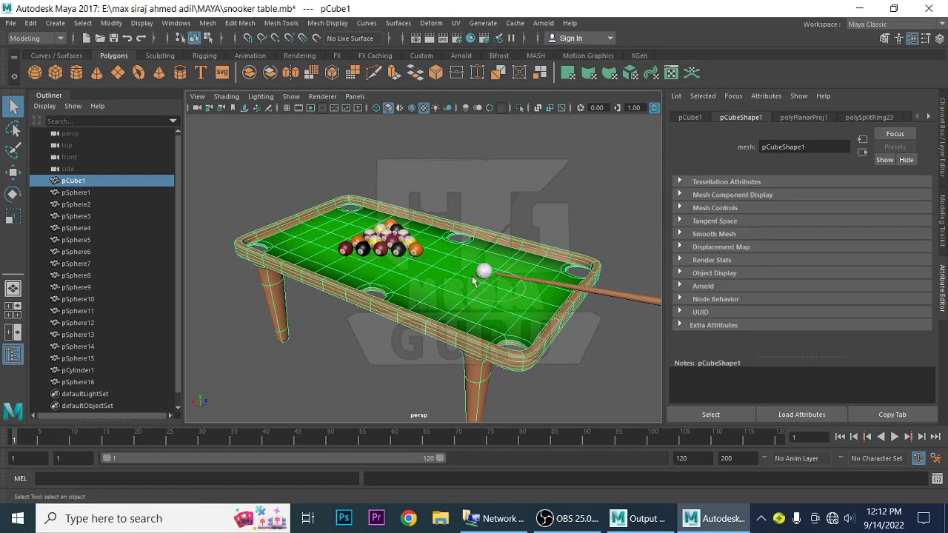
mouse_move(479, 280)
alt+mouse_down()
mouse_move(467, 319)
mouse_move(479, 306)
alt+mouse_up()
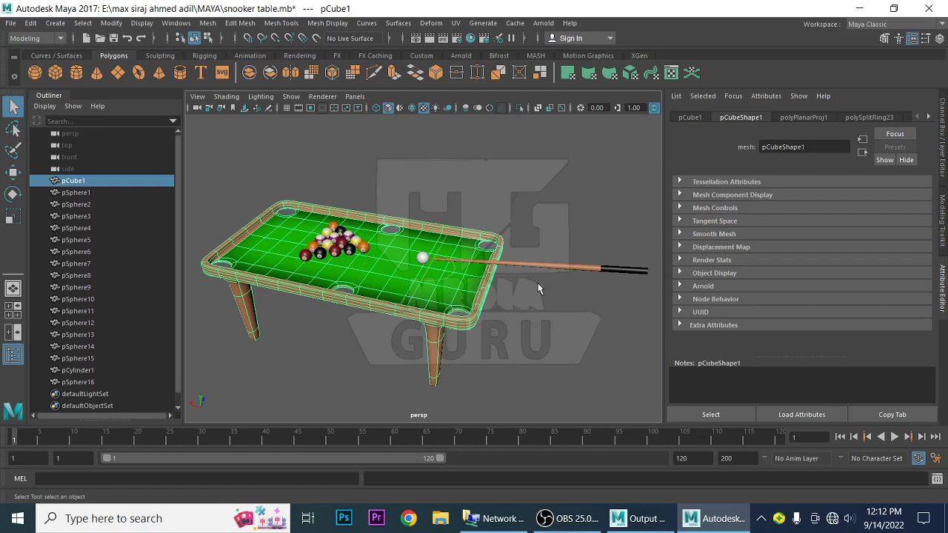
click(551, 346)
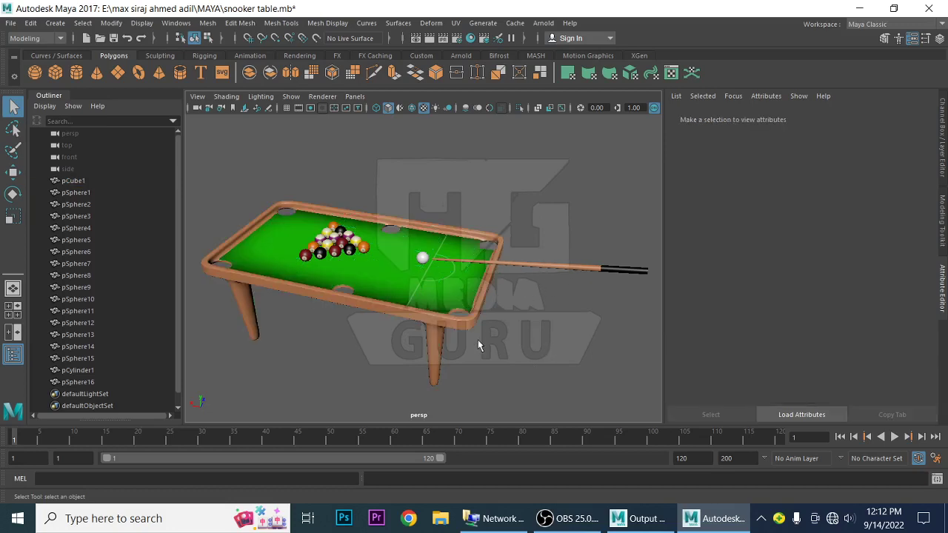
mouse_move(481, 338)
alt+mouse_down()
mouse_move(450, 328)
mouse_move(464, 342)
alt+mouse_up()
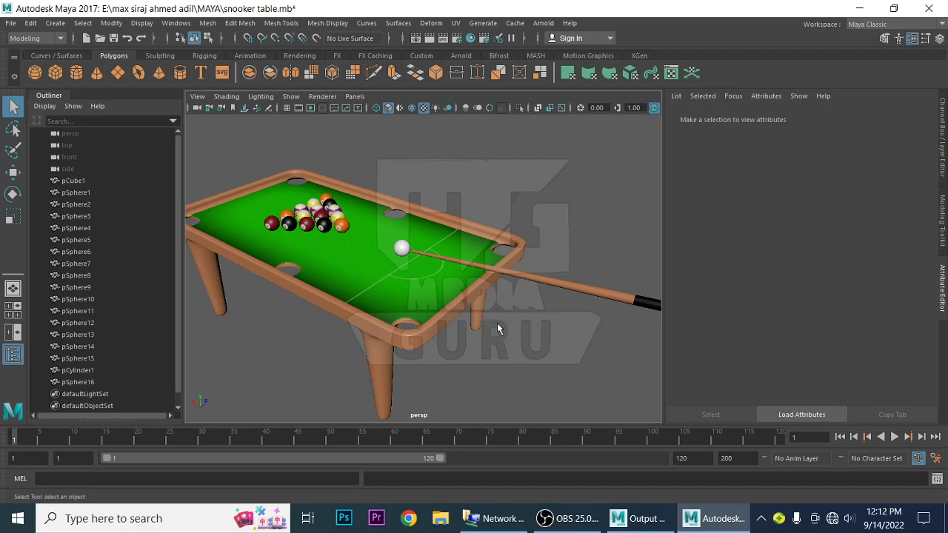
alt+drag(476, 343, 493, 341)
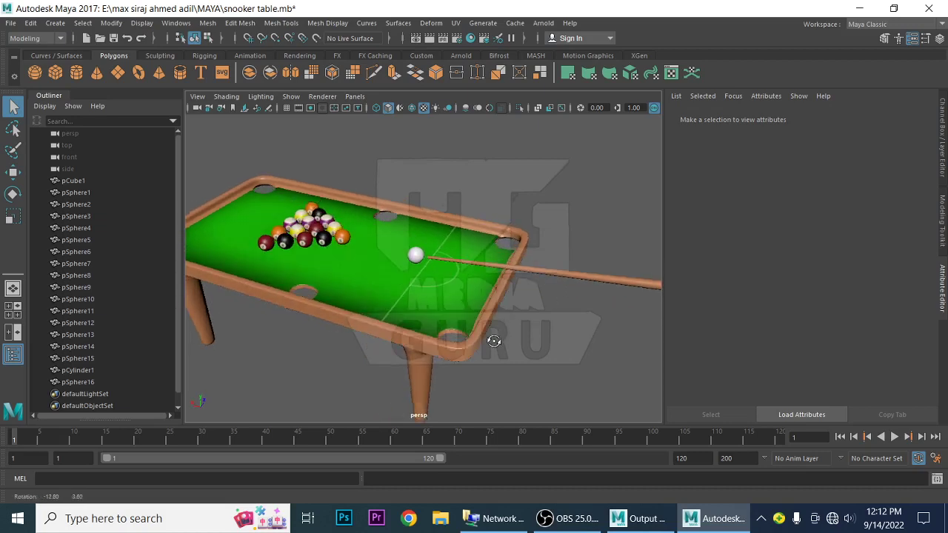
click(425, 304)
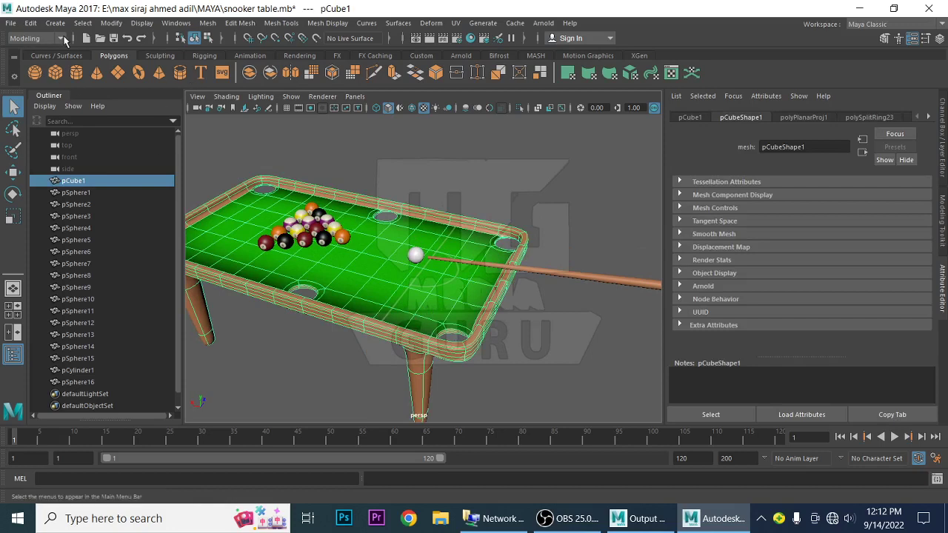
click(64, 39)
click(29, 87)
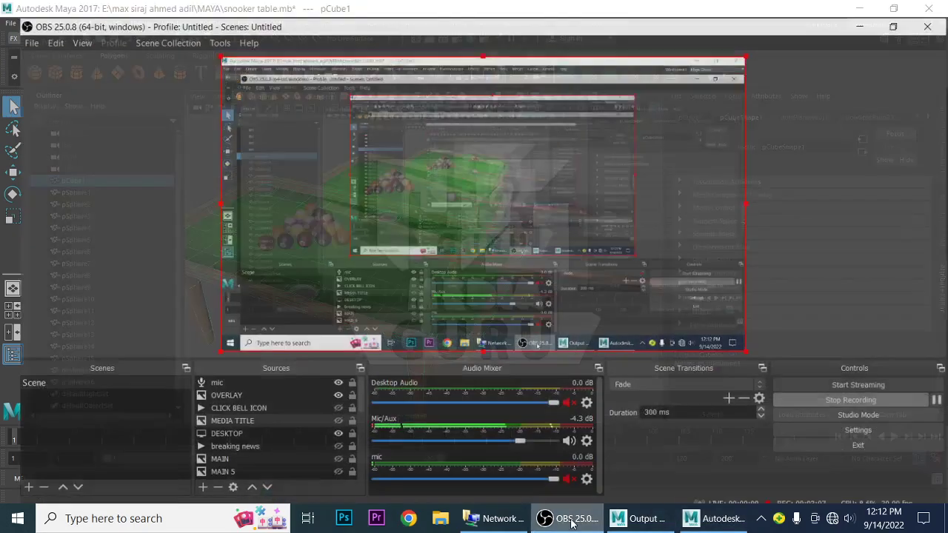
click(571, 521)
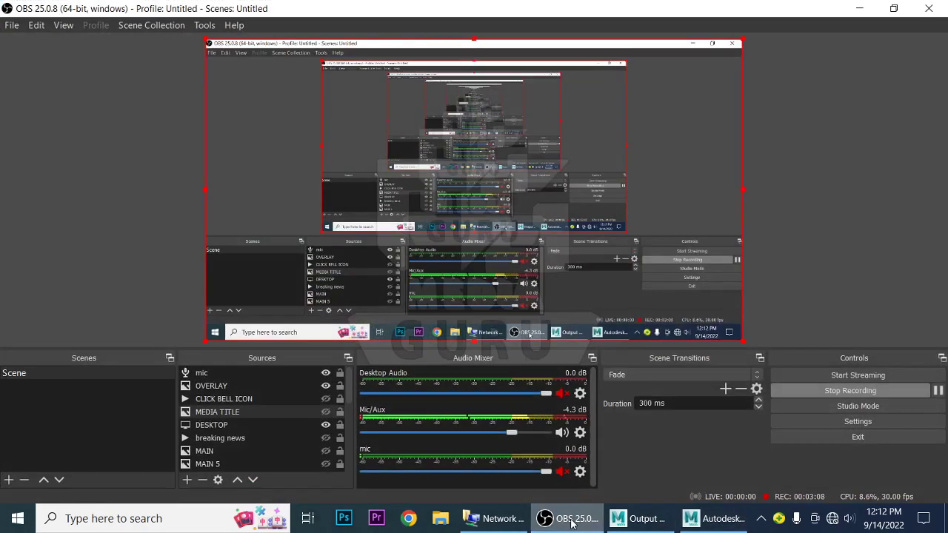
click(571, 521)
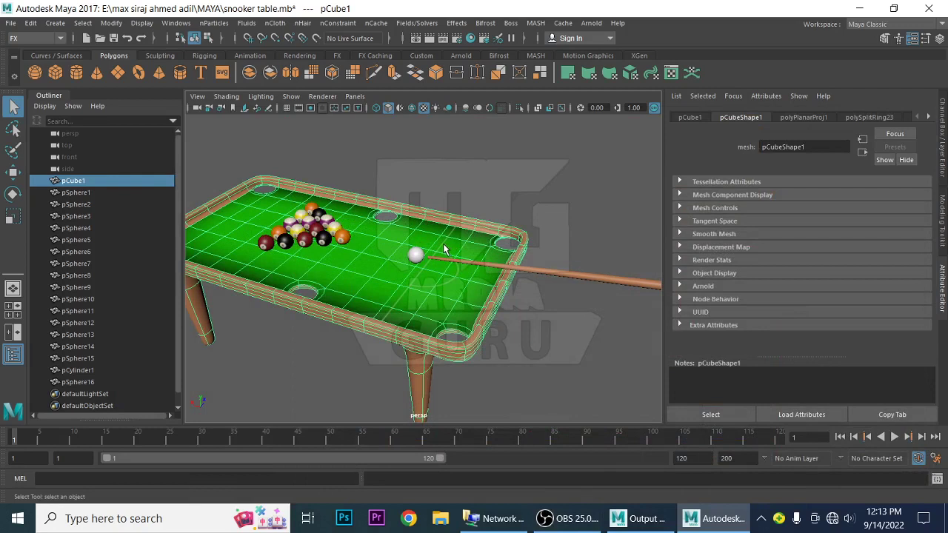
- Make pCube1 a passive rigid body from Fields/Solvers, then deselect it
click(416, 25)
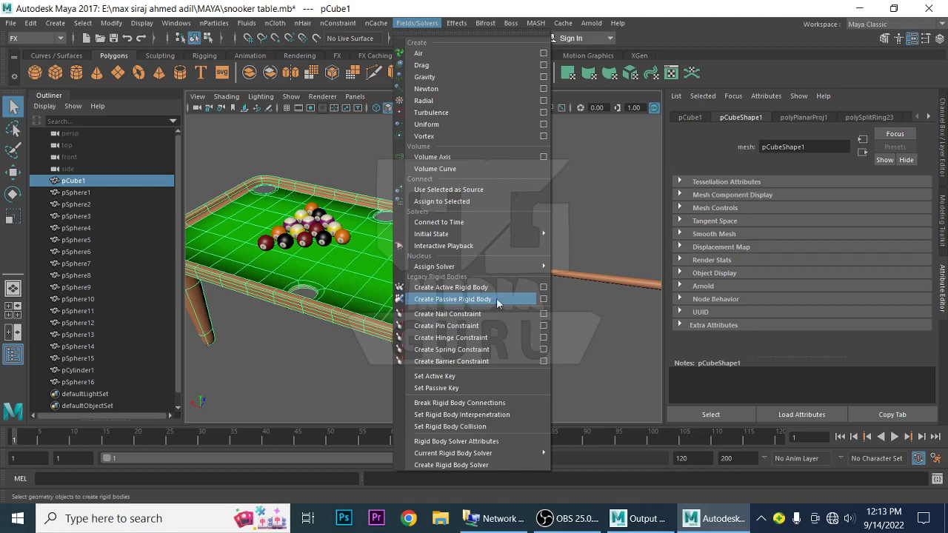
click(458, 298)
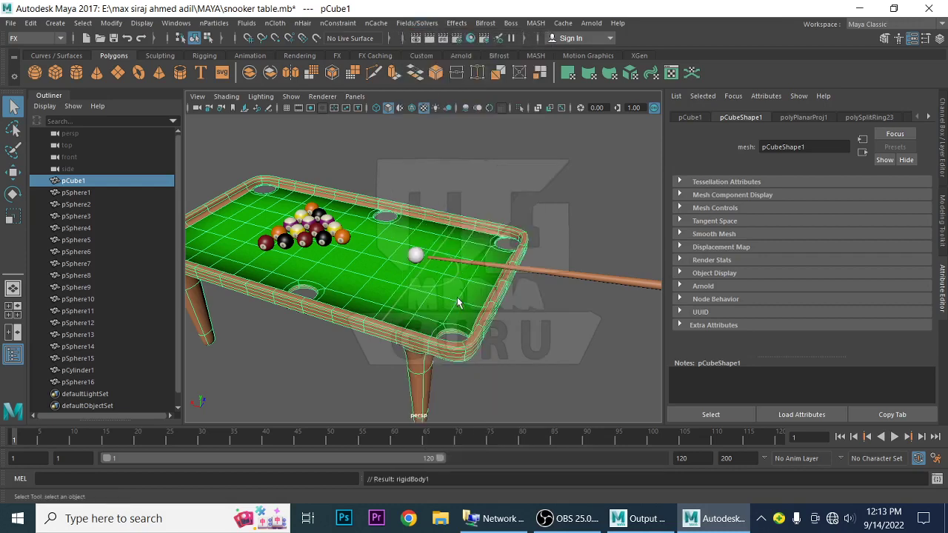
click(590, 325)
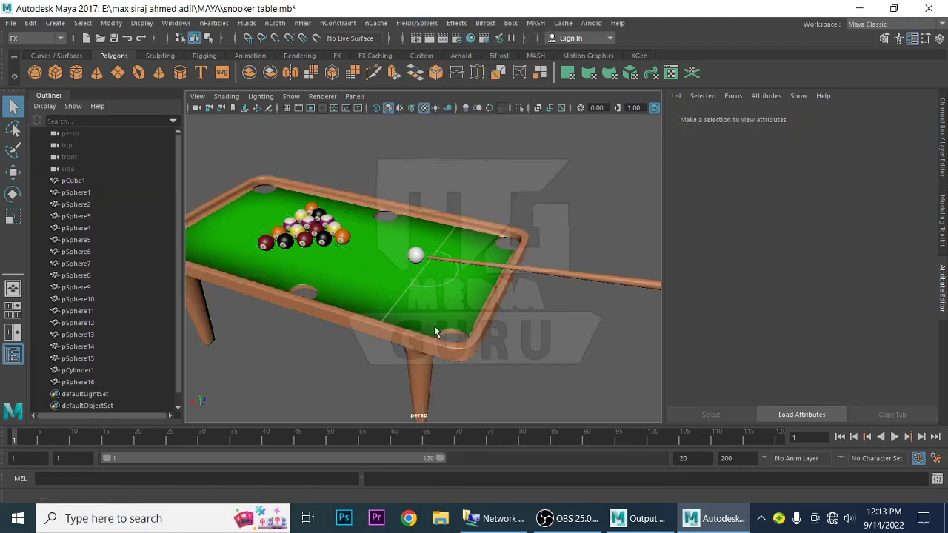
- Select the racked balls plus the white cue ball pSphere16, leaving the table out
alt+drag(450, 342, 473, 298)
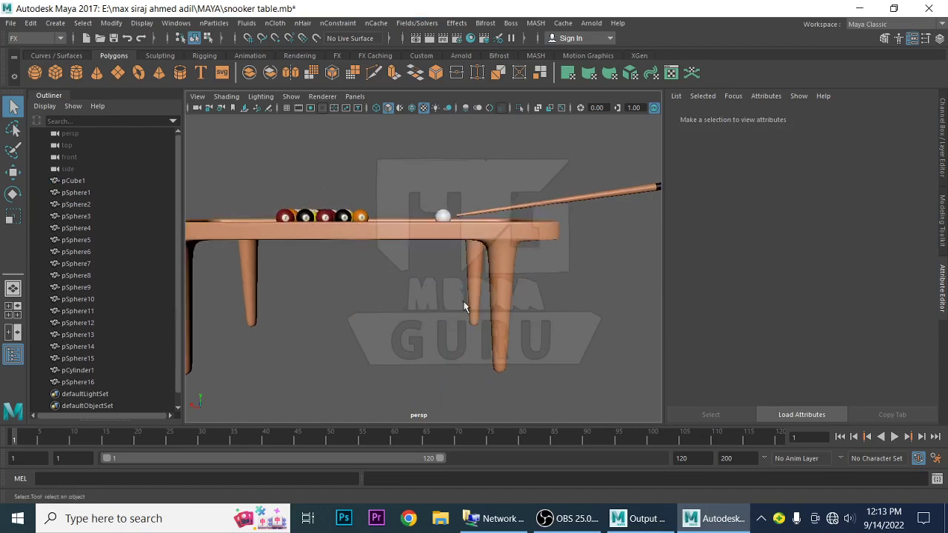
drag(248, 177, 374, 242)
alt+drag(416, 294, 410, 310)
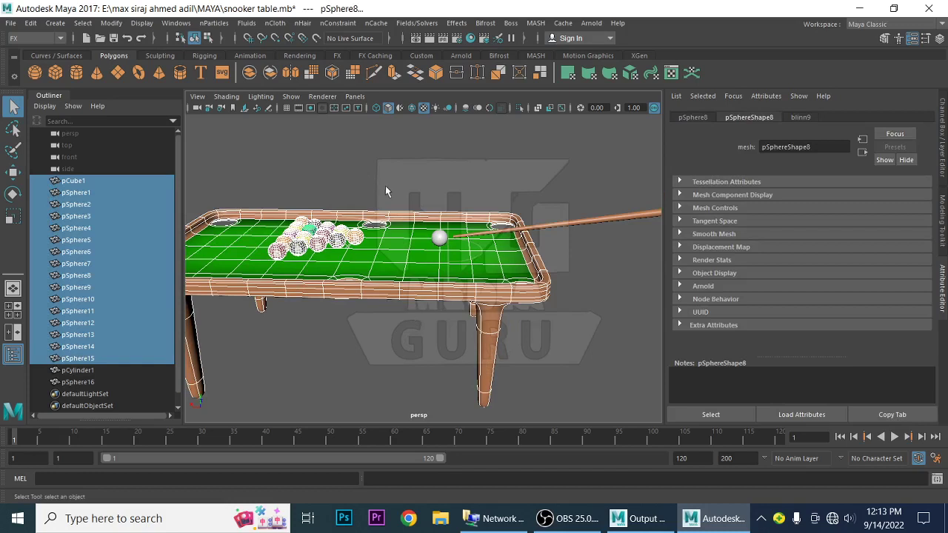
ctrl+click(402, 238)
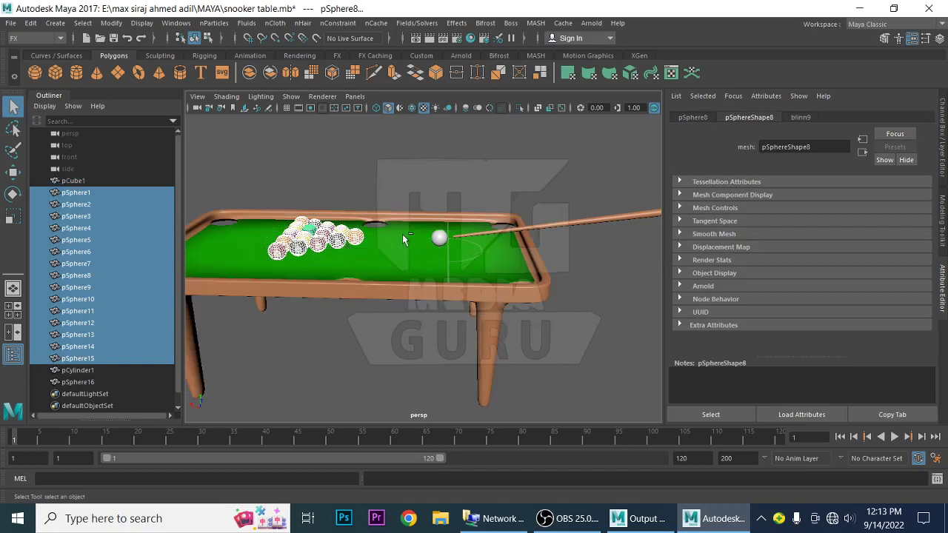
shift+click(441, 240)
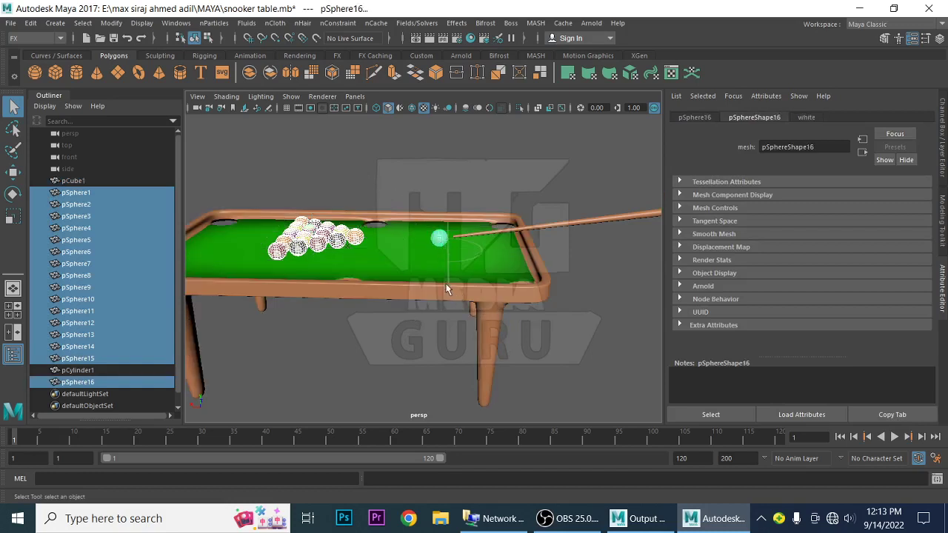
mouse_move(422, 301)
alt+mouse_down()
mouse_move(401, 307)
mouse_move(428, 324)
alt+mouse_up()
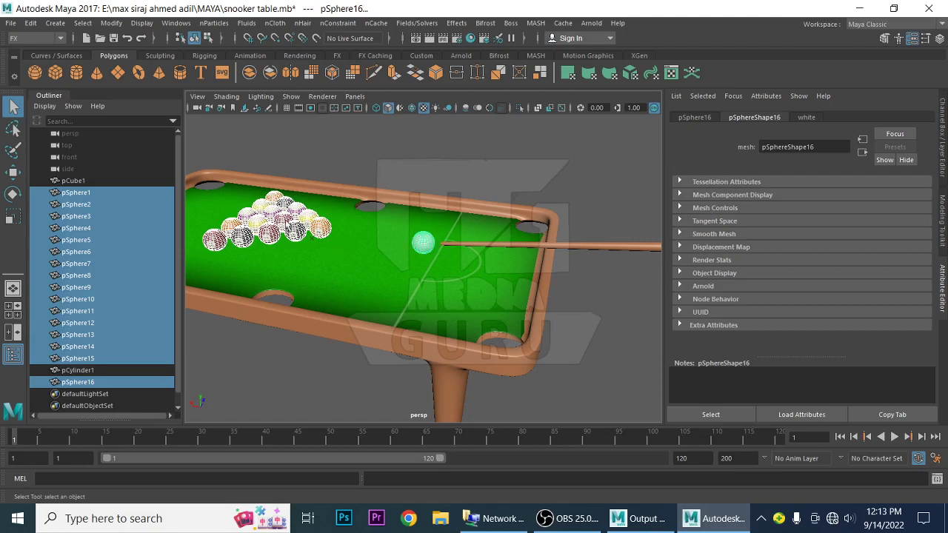
- Create active rigid bodies from the sixteen selected balls
mouse_move(418, 318)
alt+mouse_down()
mouse_move(477, 298)
mouse_move(500, 306)
alt+mouse_up()
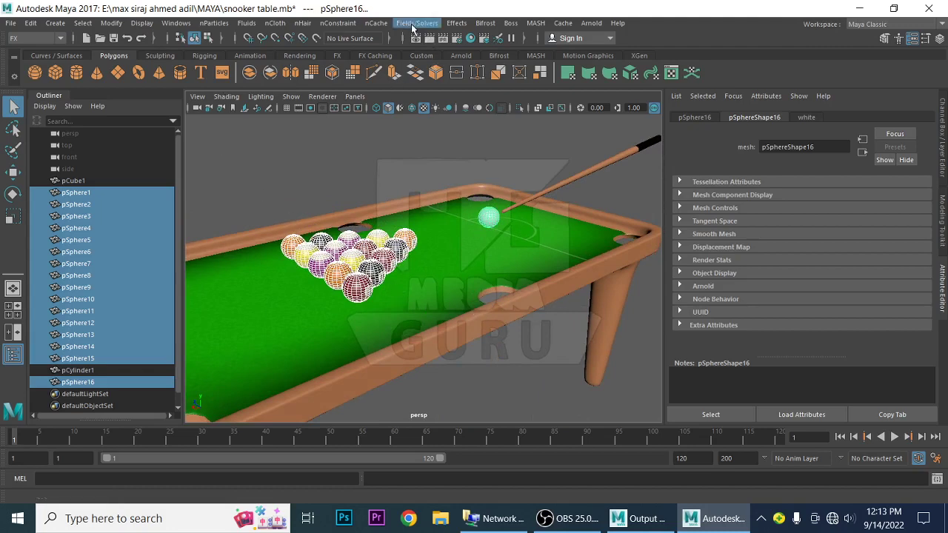
click(412, 25)
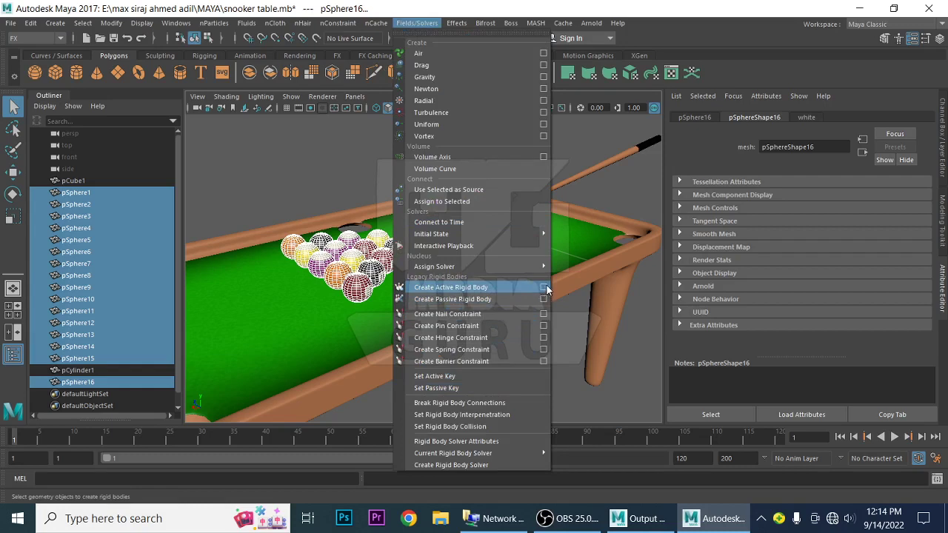
click(474, 291)
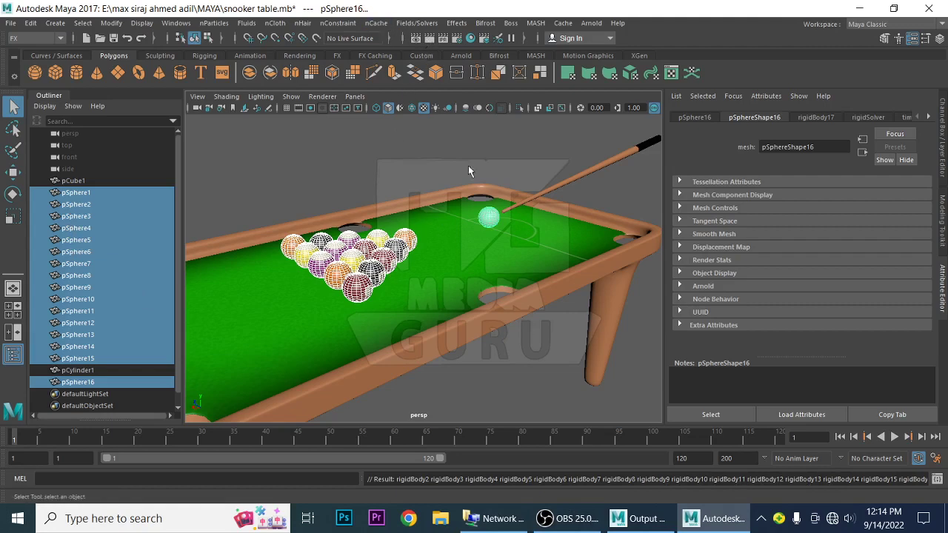
- Add a gravity field acting on the selected balls, then deselect
click(417, 23)
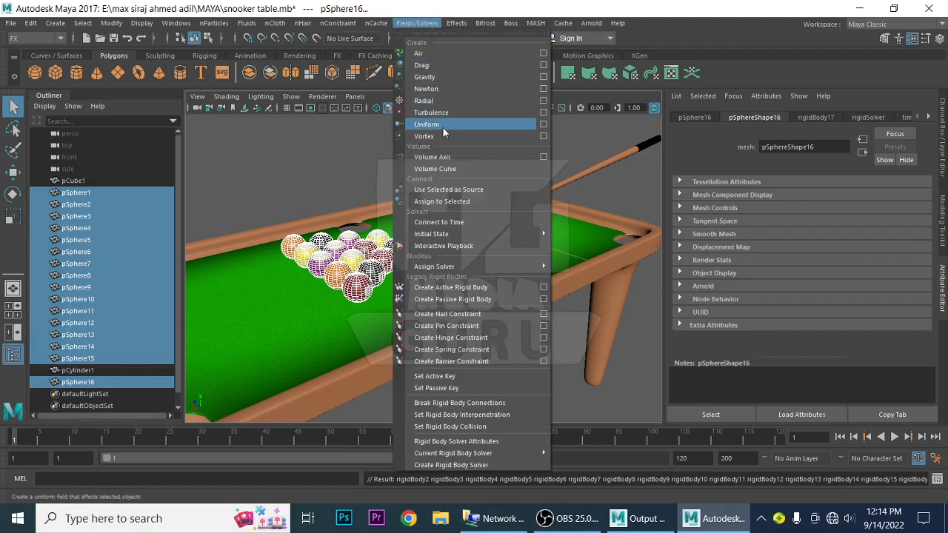
click(429, 78)
click(380, 158)
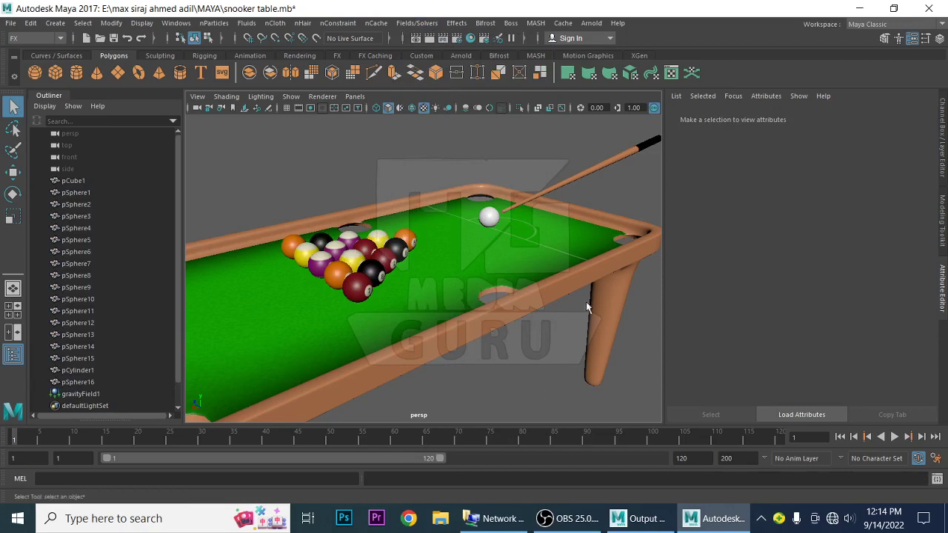
- Select the cue pCylinder1 and move the view closer to the cue ball
click(608, 165)
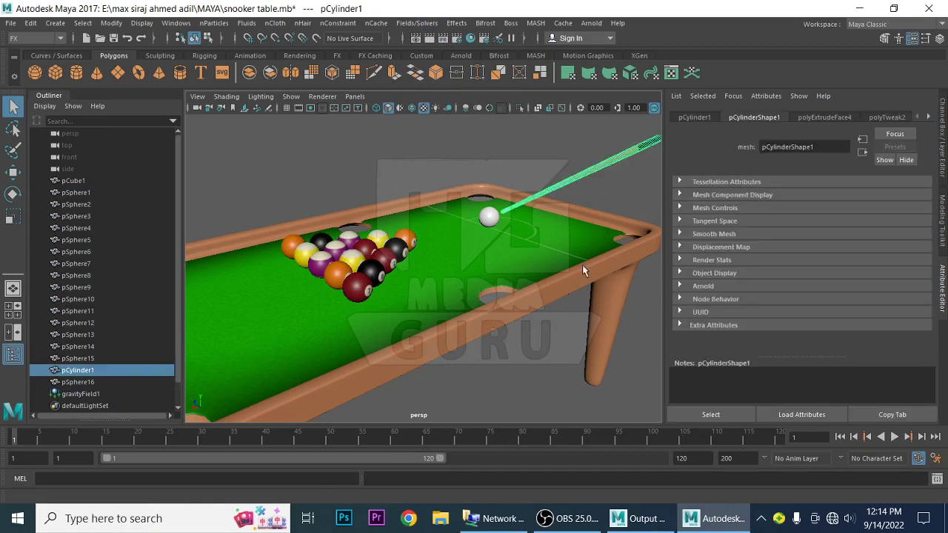
alt+drag(582, 264, 537, 265)
shift+click(441, 266)
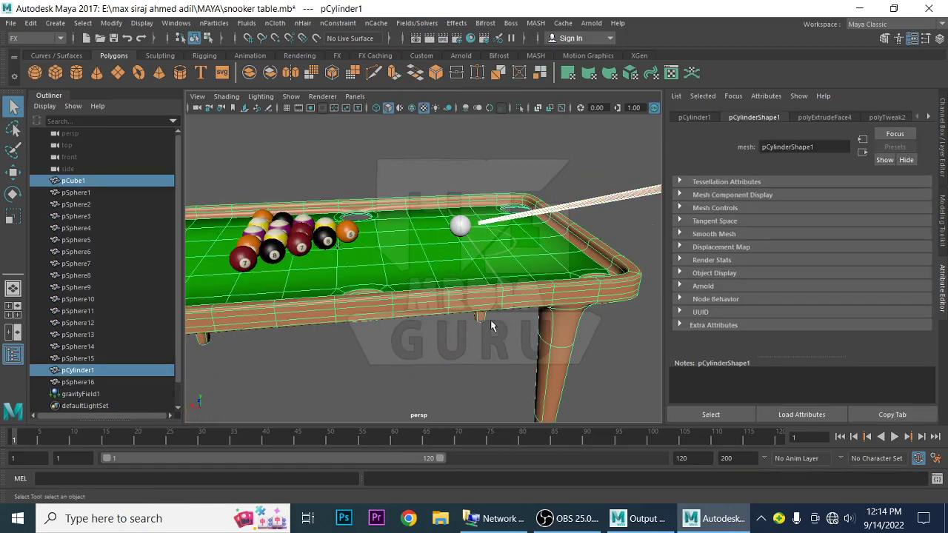
mouse_move(490, 320)
alt+mouse_down()
mouse_move(520, 346)
mouse_move(541, 321)
alt+mouse_up()
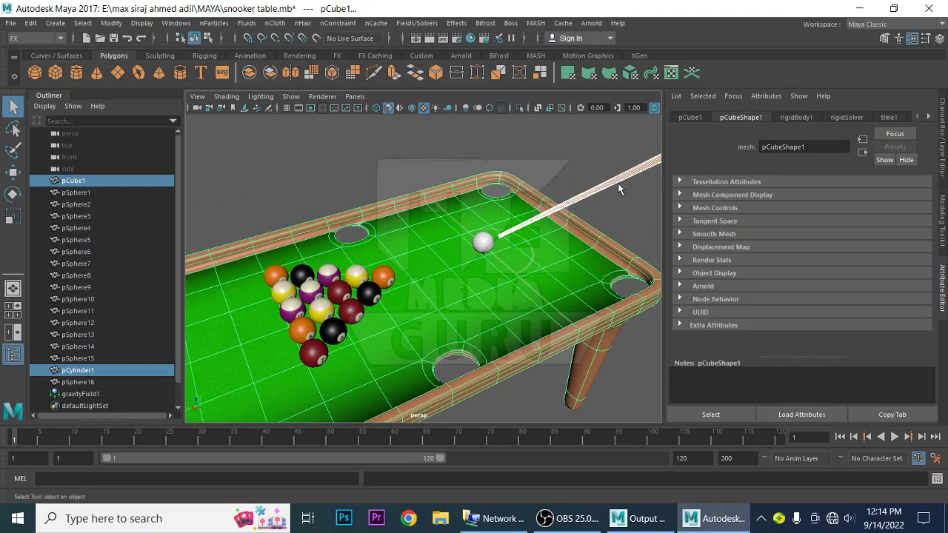
click(414, 127)
click(426, 232)
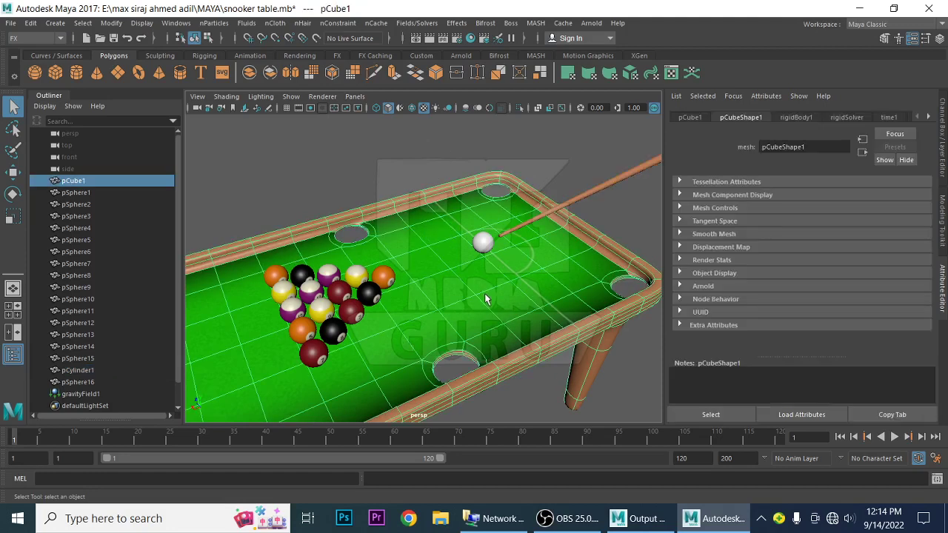
click(578, 149)
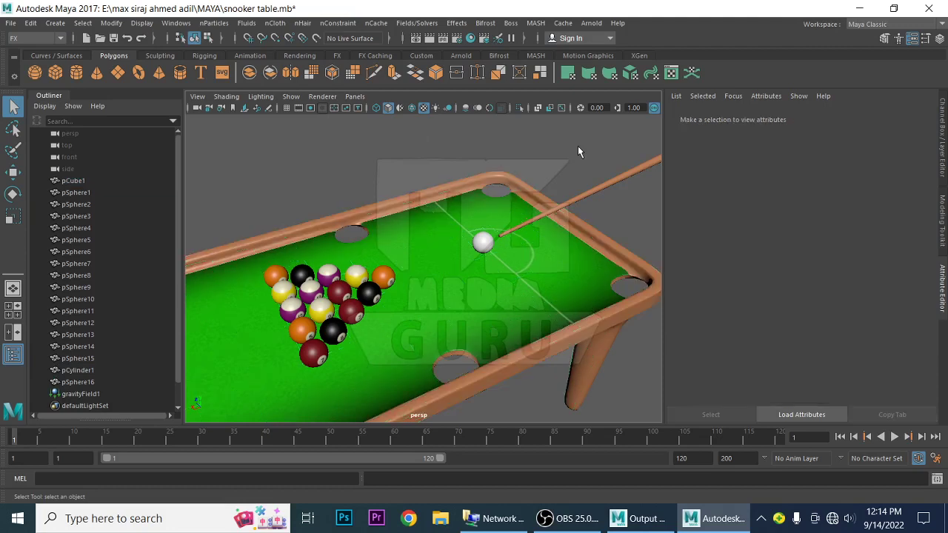
alt+drag(579, 152, 619, 190)
click(603, 203)
mouse_move(570, 279)
alt+mouse_down()
mouse_move(584, 279)
mouse_move(471, 291)
alt+mouse_up()
alt+right_drag(471, 292, 521, 298)
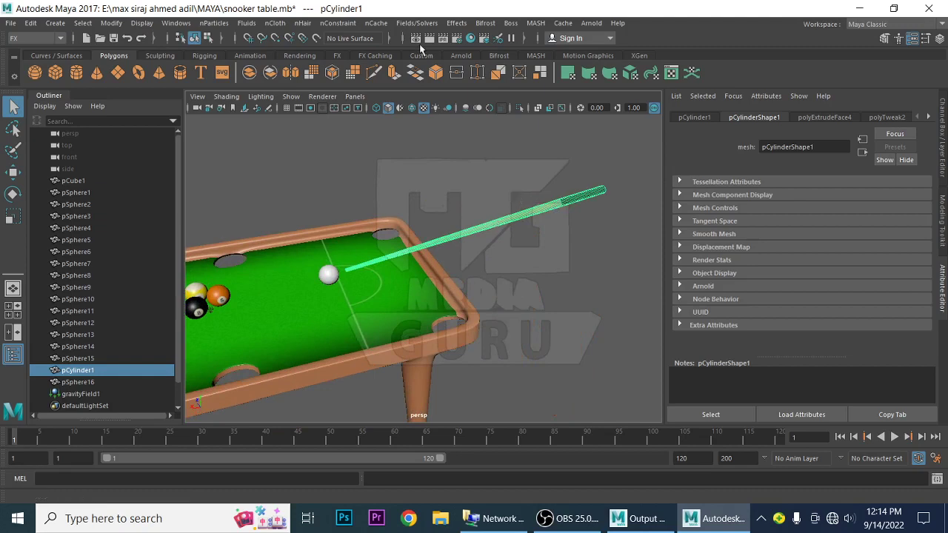
- Make the cue pCylinder1 a passive rigid body, then zoom out to frame the table
click(416, 23)
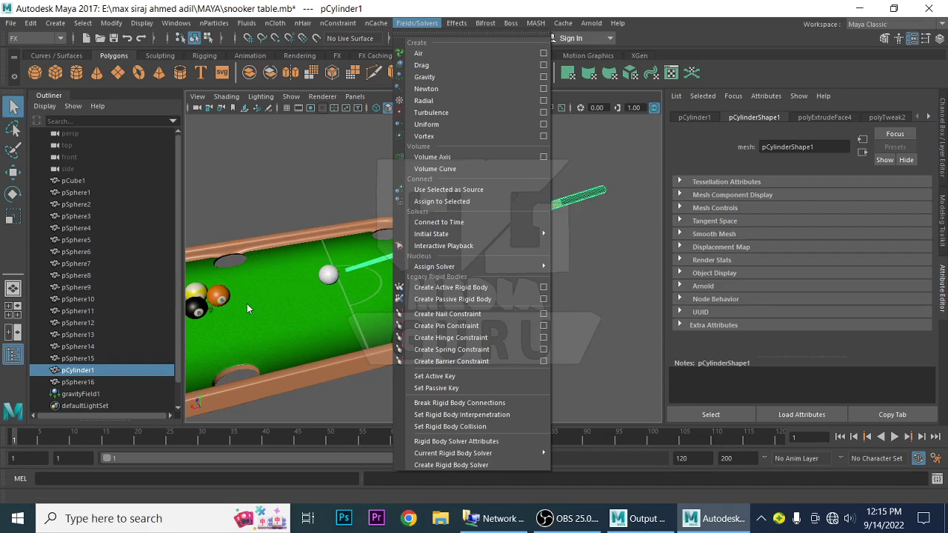
click(458, 300)
click(573, 270)
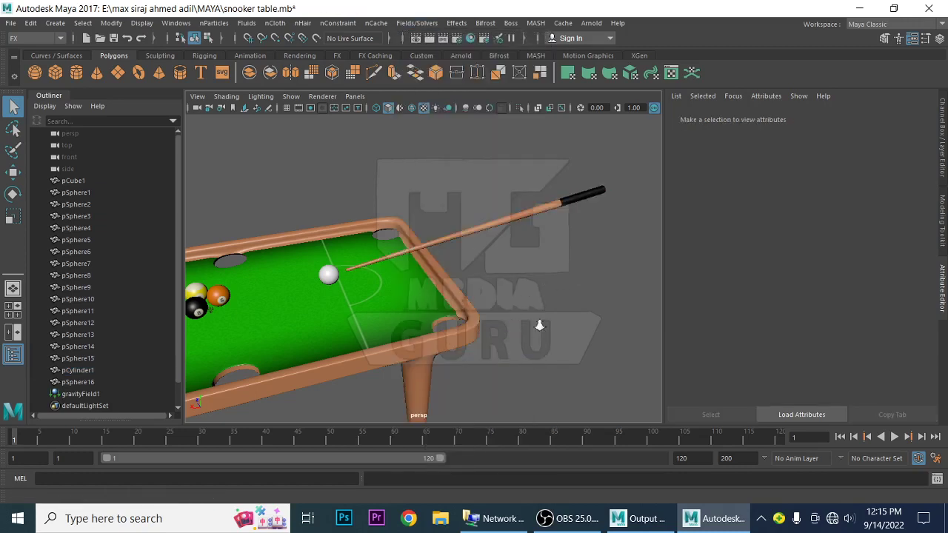
alt+right_drag(539, 324, 426, 309)
mouse_move(426, 309)
alt+mouse_down()
mouse_move(508, 269)
mouse_move(476, 313)
mouse_move(502, 304)
alt+mouse_up()
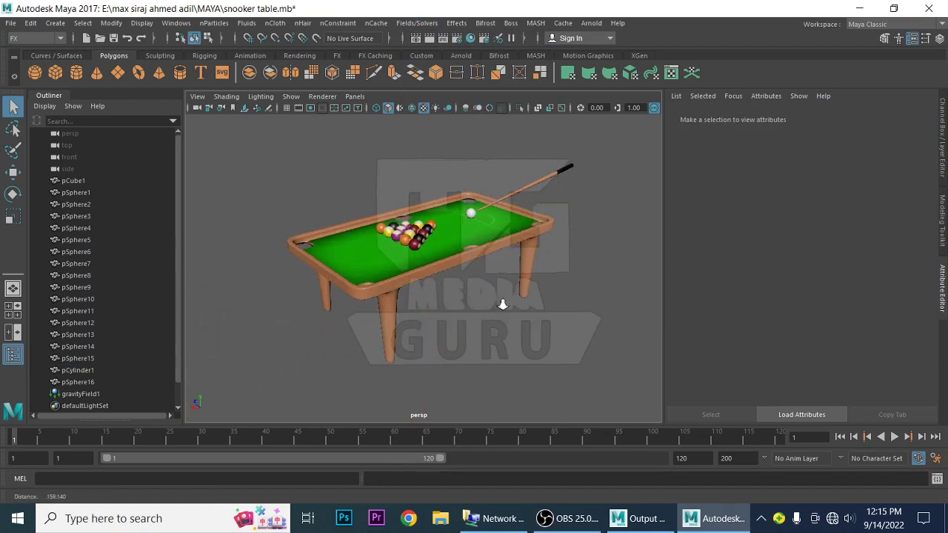
scroll(502, 304, up, 3)
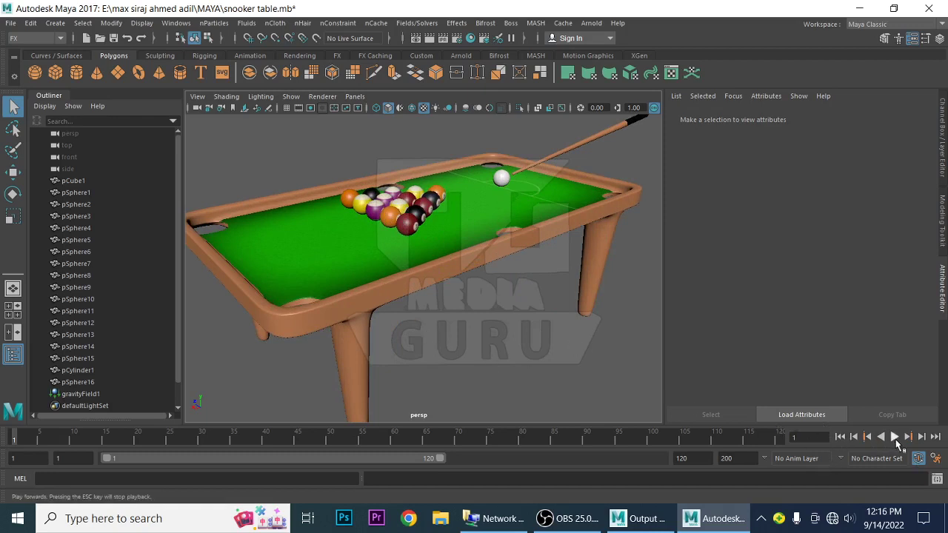
- Set the playback end frame to 500, toggle Auto Key on and off, and reframe the view
double_click(703, 458)
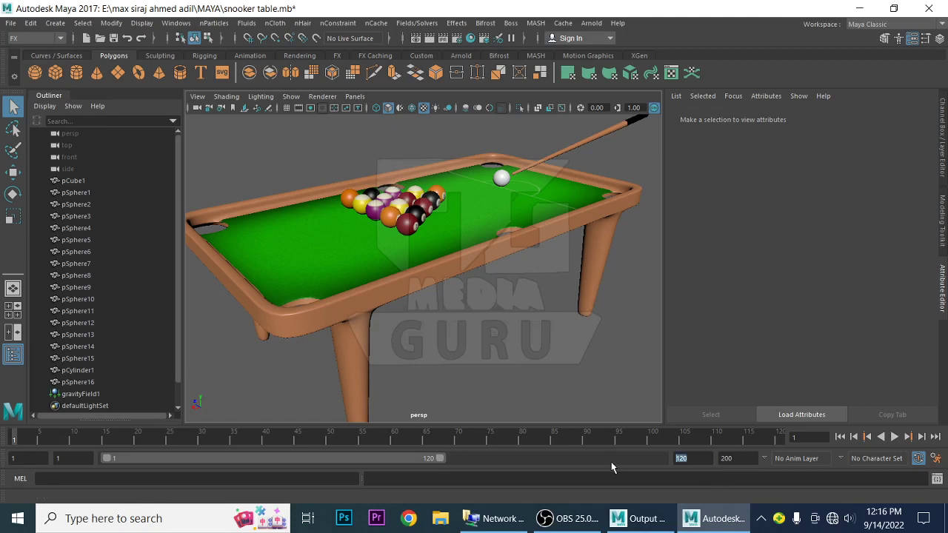
text(500)
key(Return)
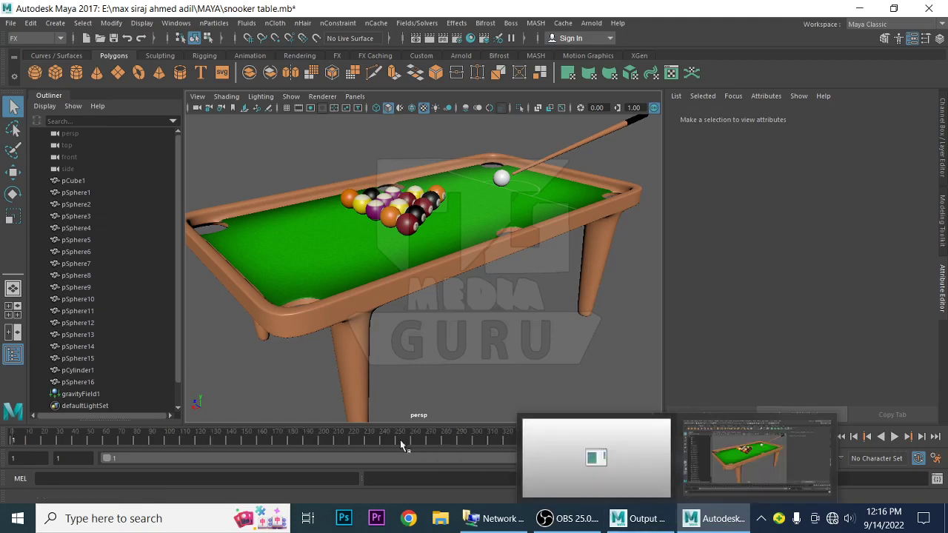
click(919, 461)
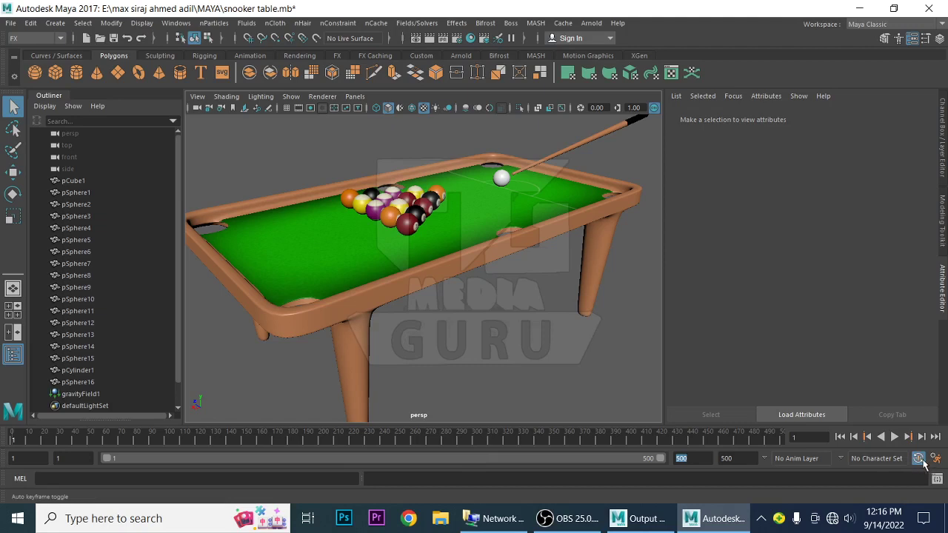
click(920, 459)
alt+right_drag(577, 360, 561, 360)
alt+drag(485, 379, 361, 391)
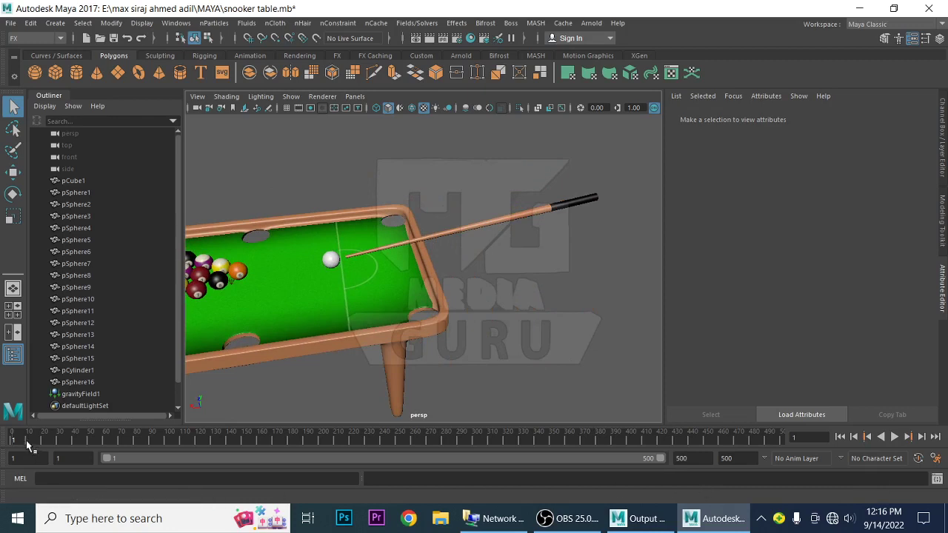
- Select the cue, enable Auto Key, show the Channel Box, go to frame 10, and pick Move
click(511, 217)
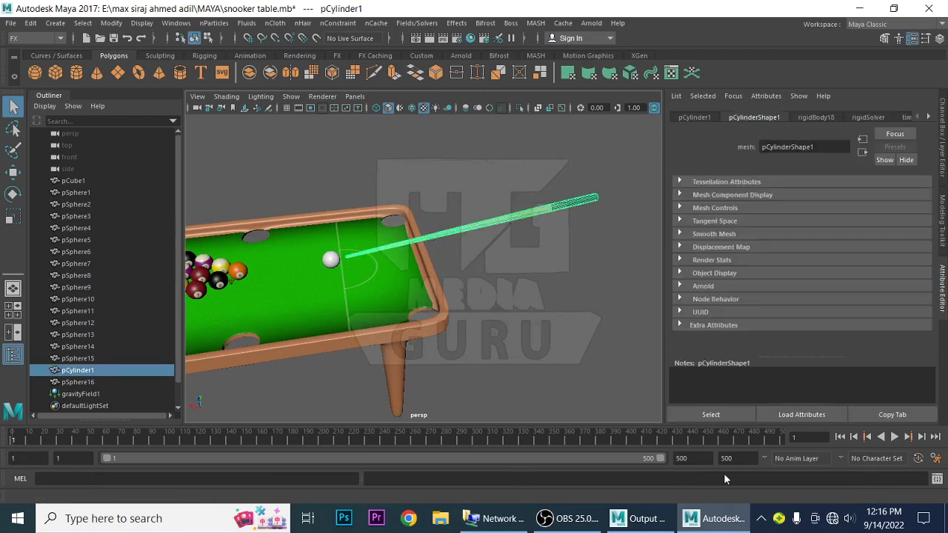
click(918, 459)
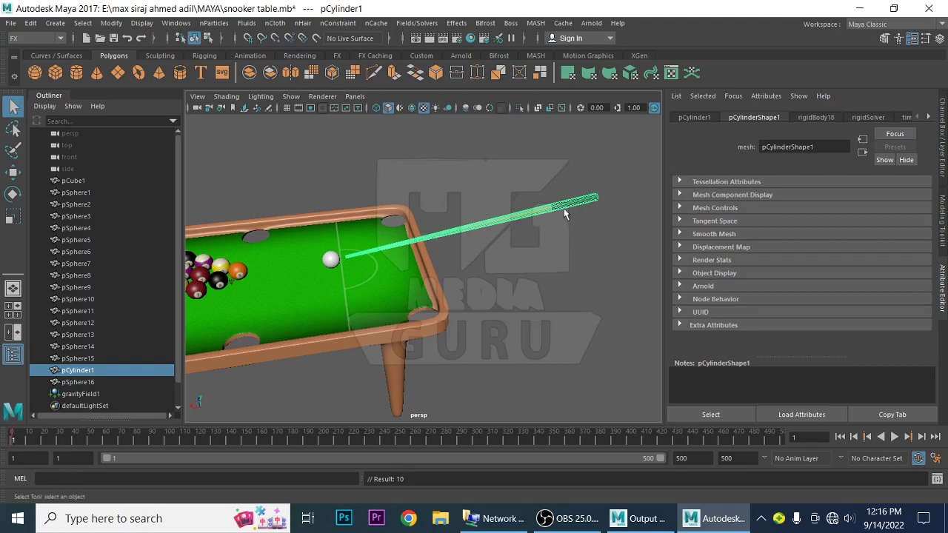
click(943, 133)
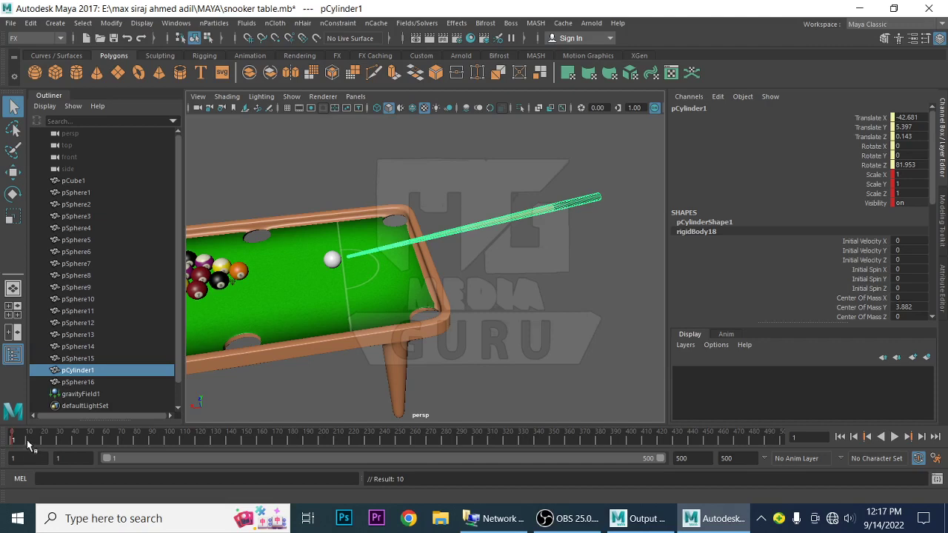
click(28, 440)
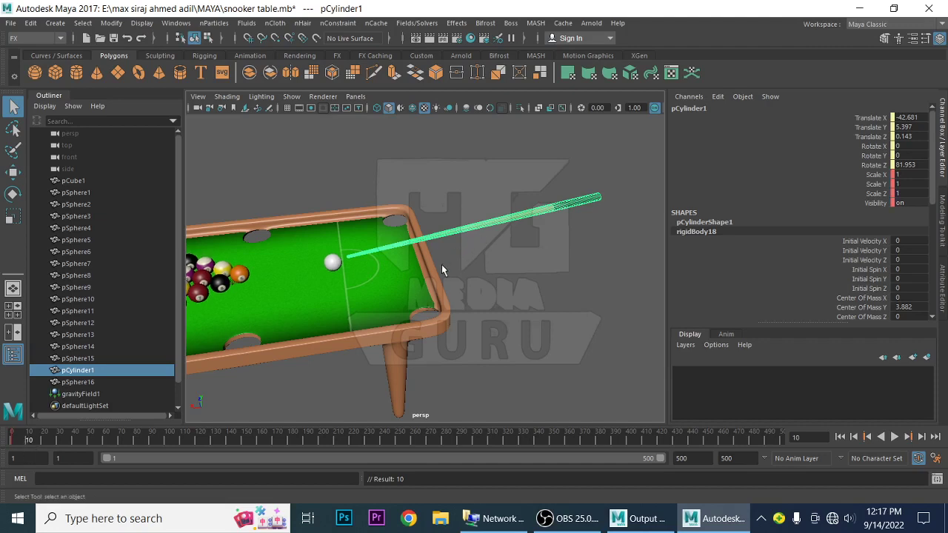
key(w)
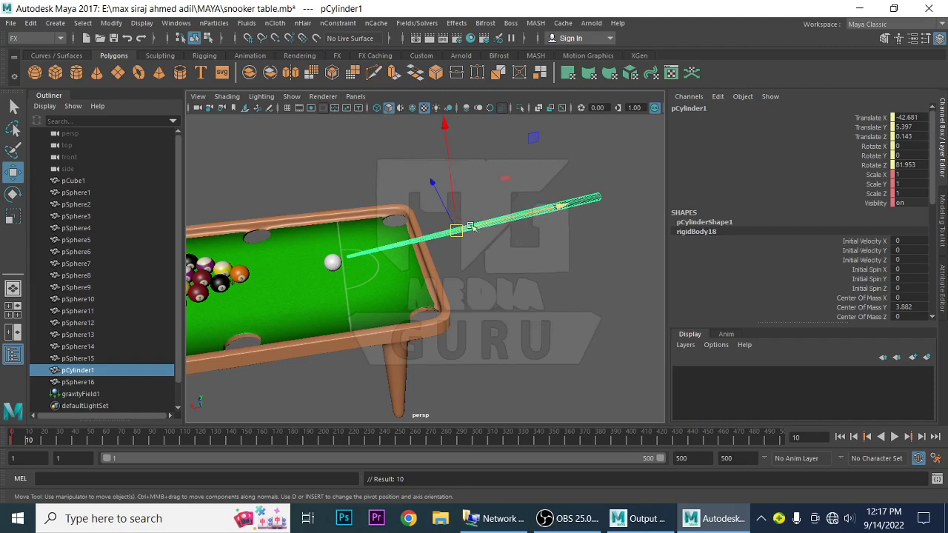
- Set the Move tool's Axis Orientation to World in Tool Settings and close the window
alt+drag(539, 320, 493, 289)
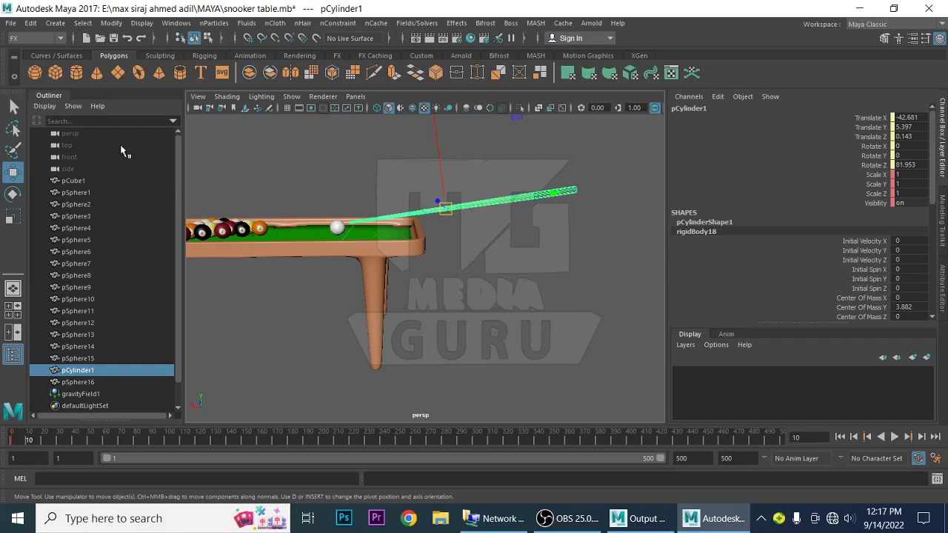
key(ctrl+shift+t)
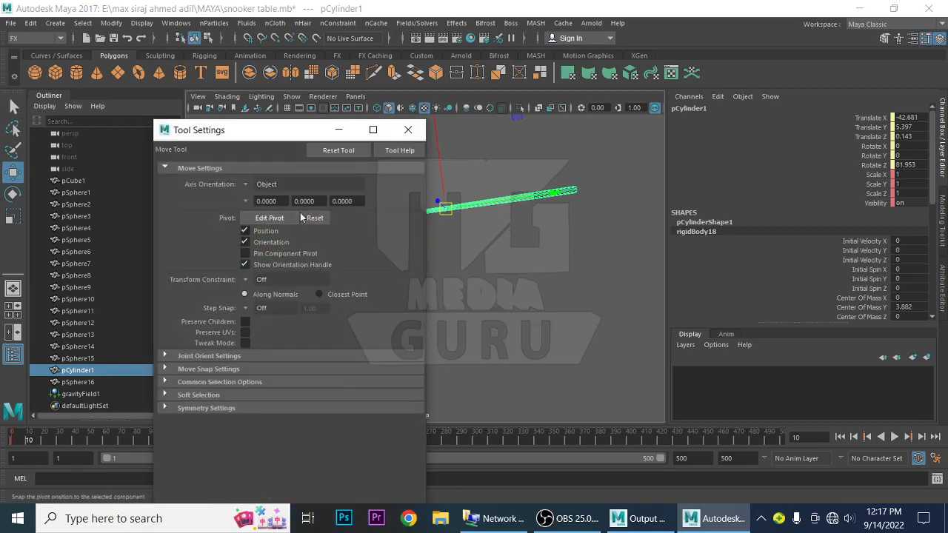
drag(271, 129, 365, 110)
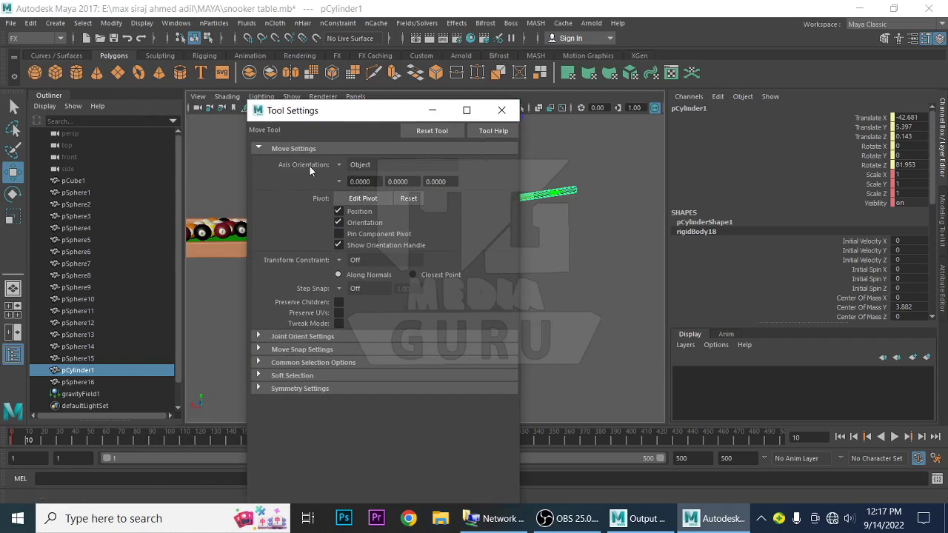
click(341, 164)
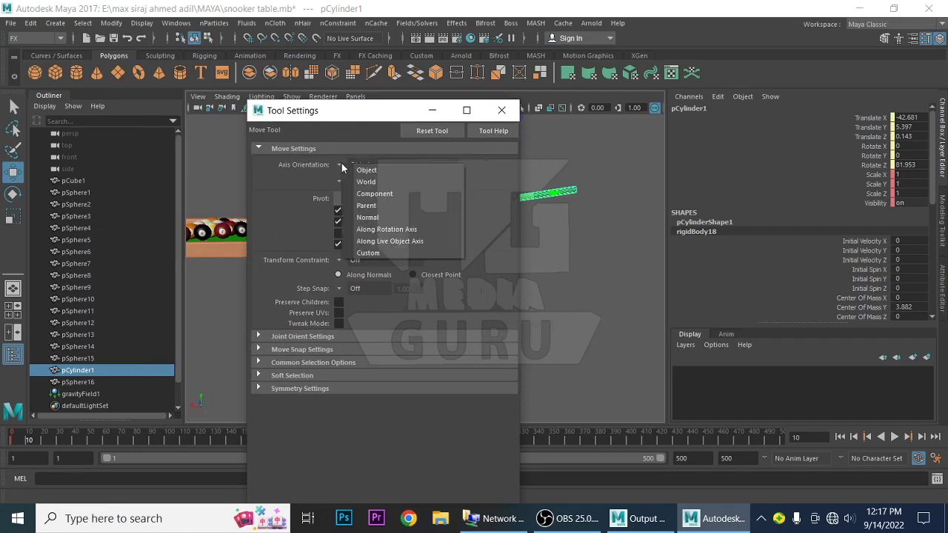
click(378, 182)
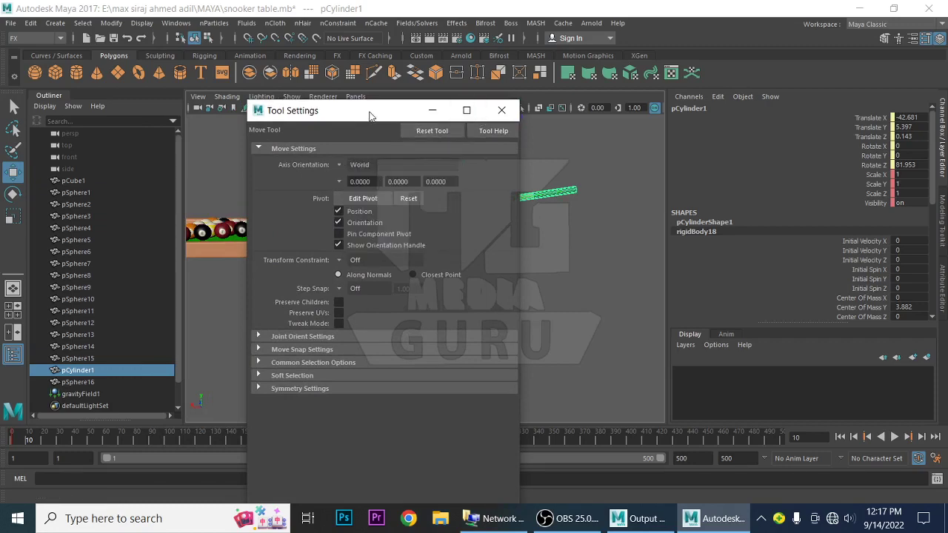
mouse_move(371, 115)
mouse_down()
mouse_move(685, 135)
mouse_move(712, 121)
mouse_up()
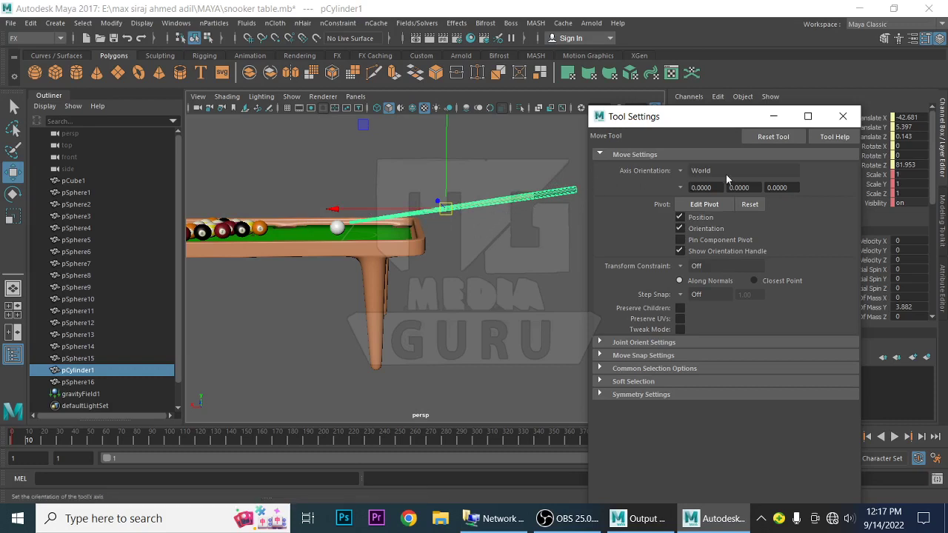
click(681, 171)
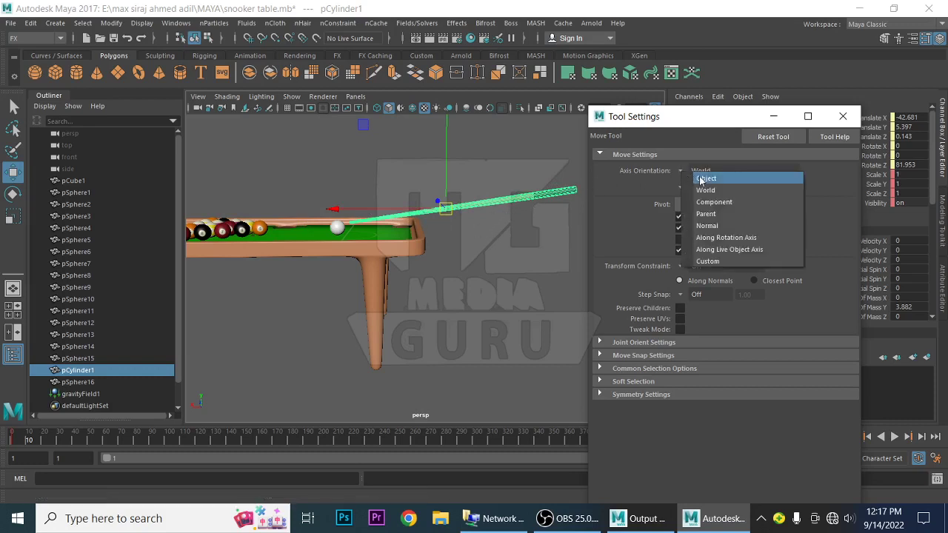
click(706, 179)
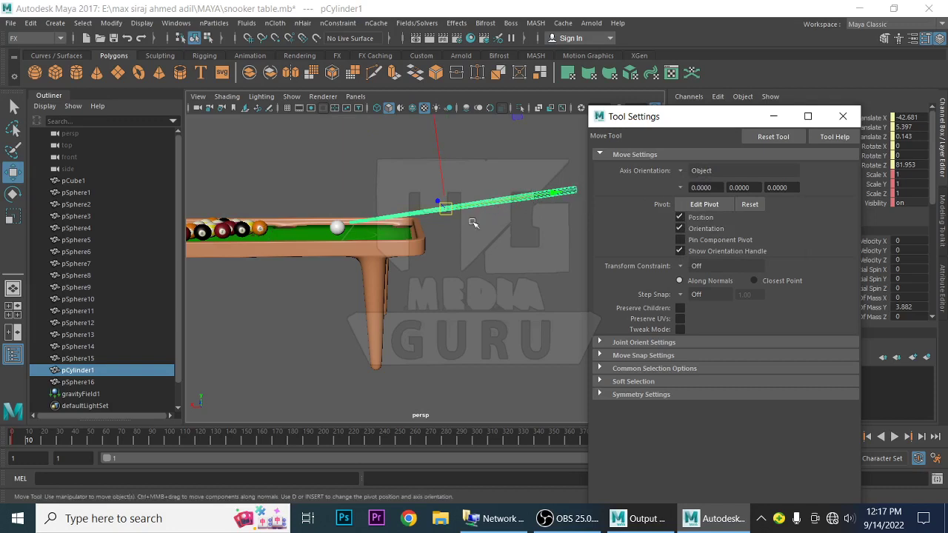
click(682, 172)
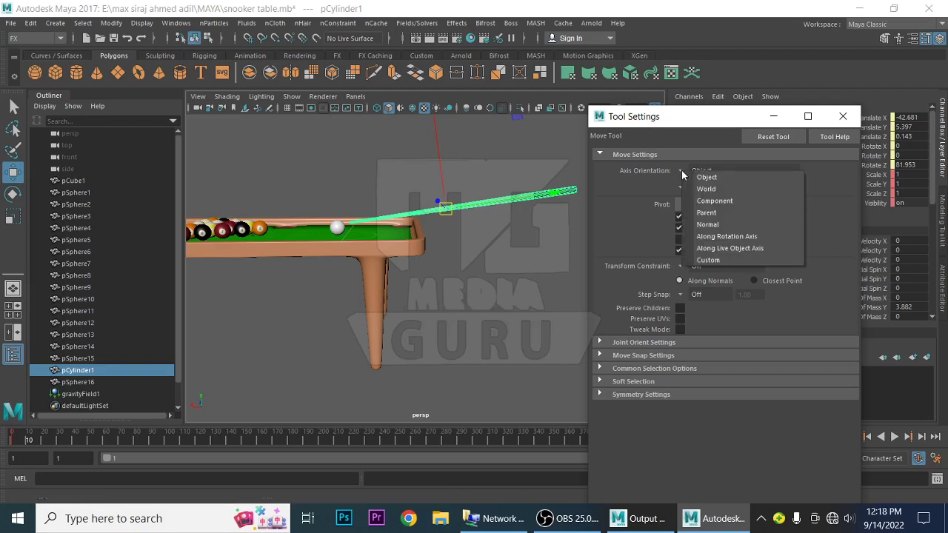
click(706, 189)
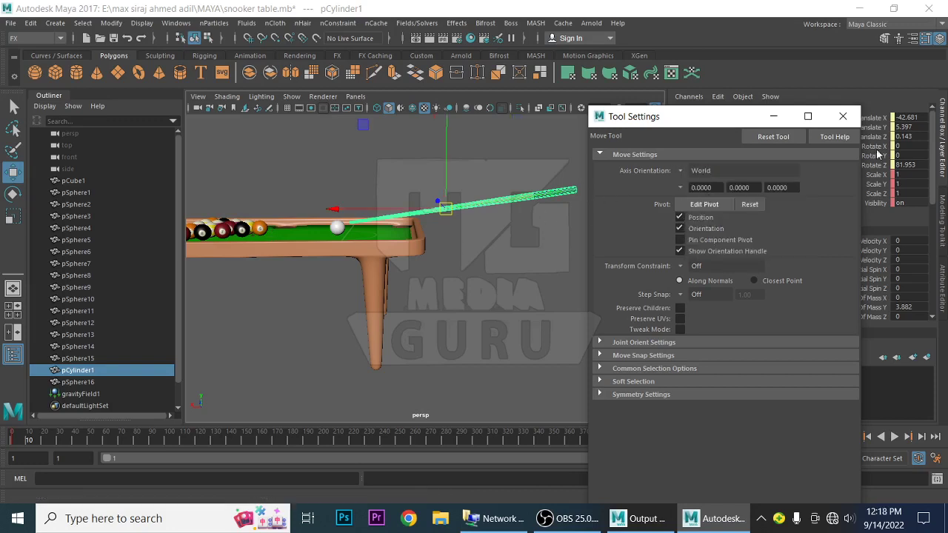
click(845, 119)
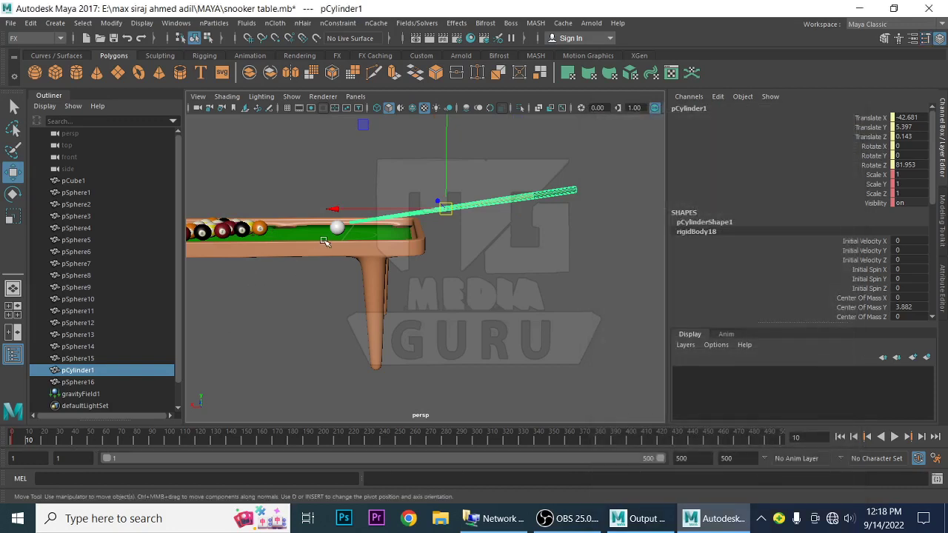
- Slide the cue back along X, play the shot, and stop around frame 14
drag(344, 212, 400, 215)
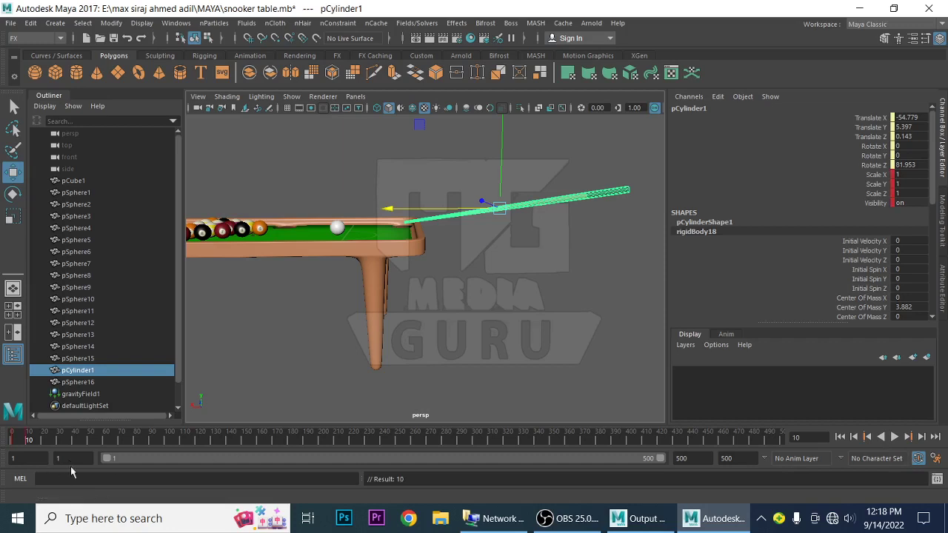
click(12, 439)
key(alt+v)
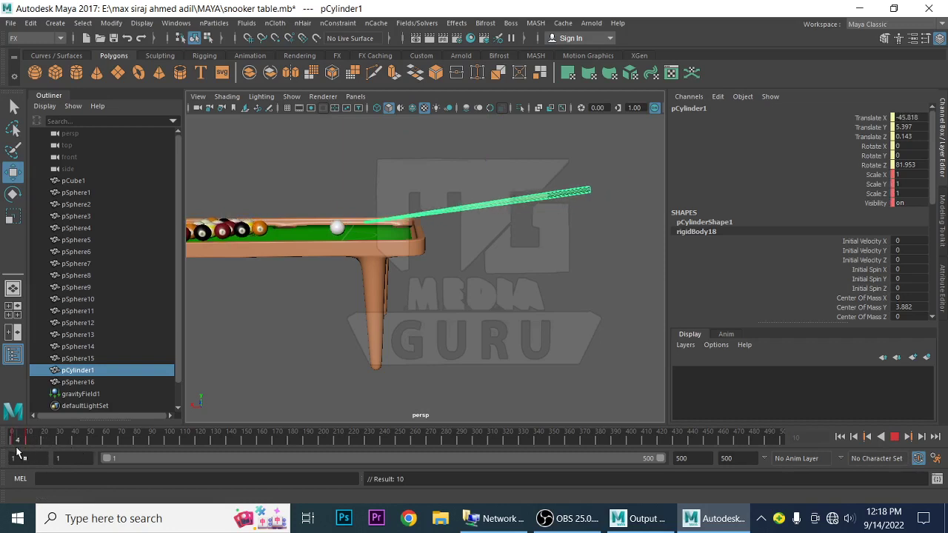
drag(38, 443, 35, 442)
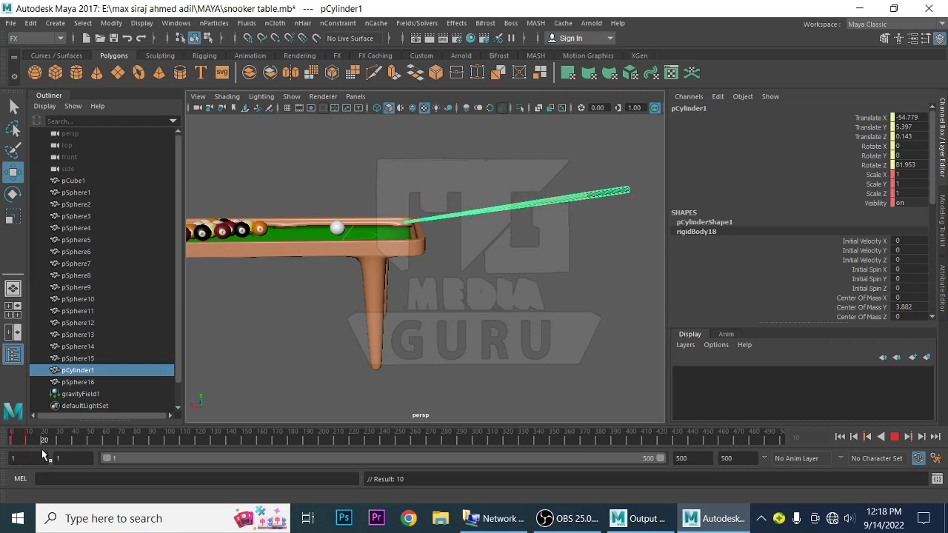
drag(41, 449, 34, 448)
drag(32, 453, 33, 454)
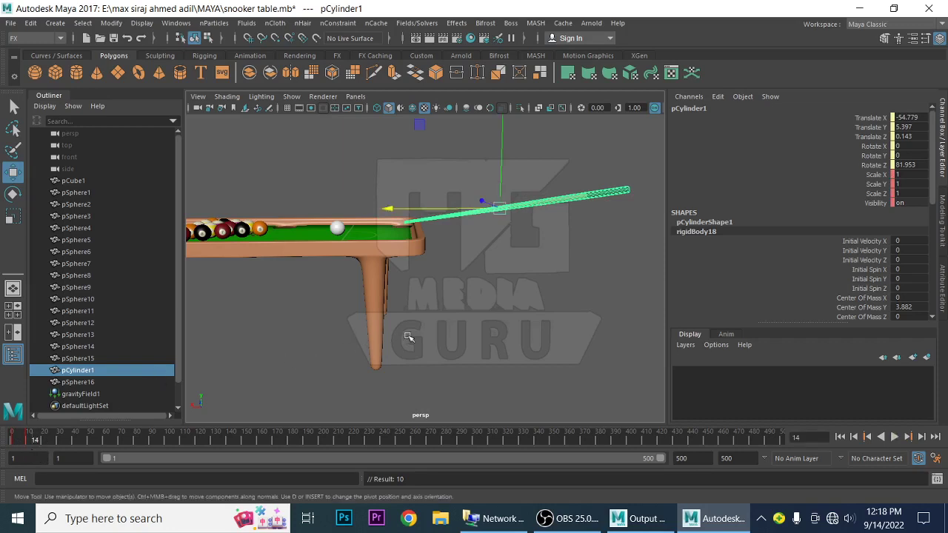
- Move the cue along X to Translate X -35.602 at frame 14, then replay from frame 10
mouse_move(453, 328)
alt+mouse_down()
mouse_move(396, 353)
mouse_move(417, 373)
mouse_move(398, 353)
alt+mouse_up()
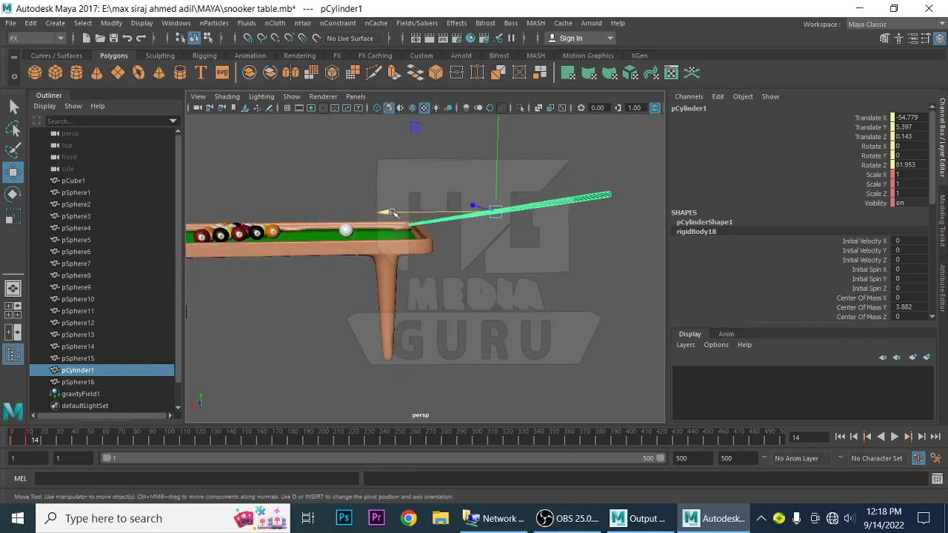
mouse_move(385, 213)
mouse_down()
mouse_move(326, 217)
mouse_move(314, 230)
mouse_up()
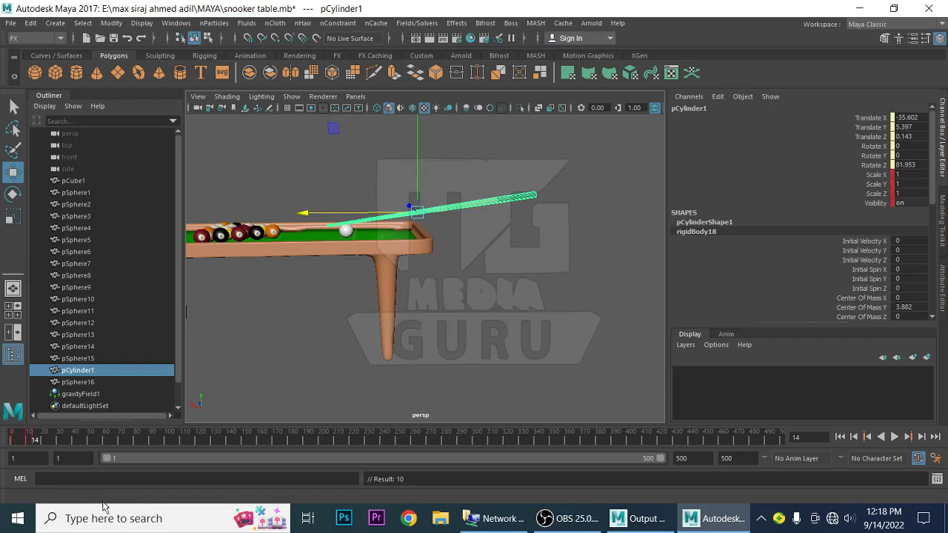
click(29, 441)
key(alt+v)
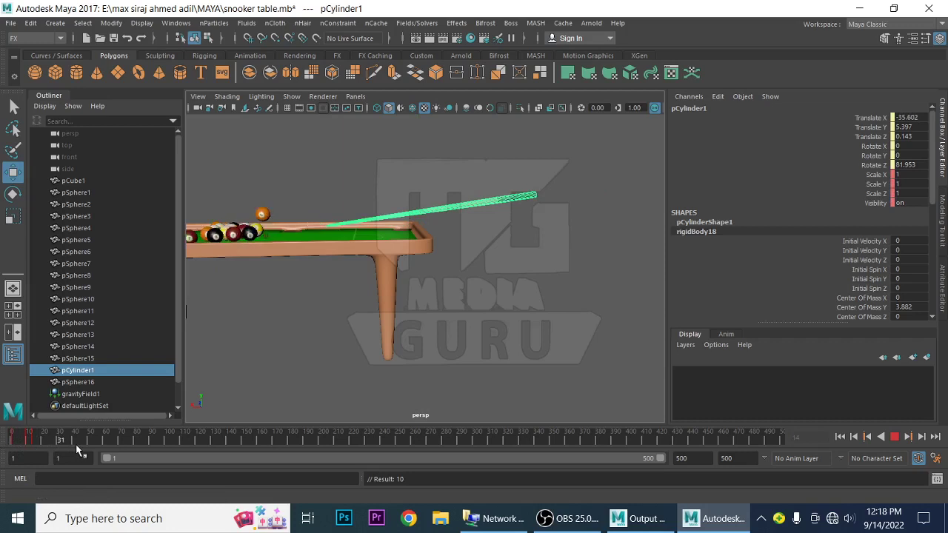
- Stop at frame 1 and view the unsmoothed table from a high three-quarter angle
key(alt+v)
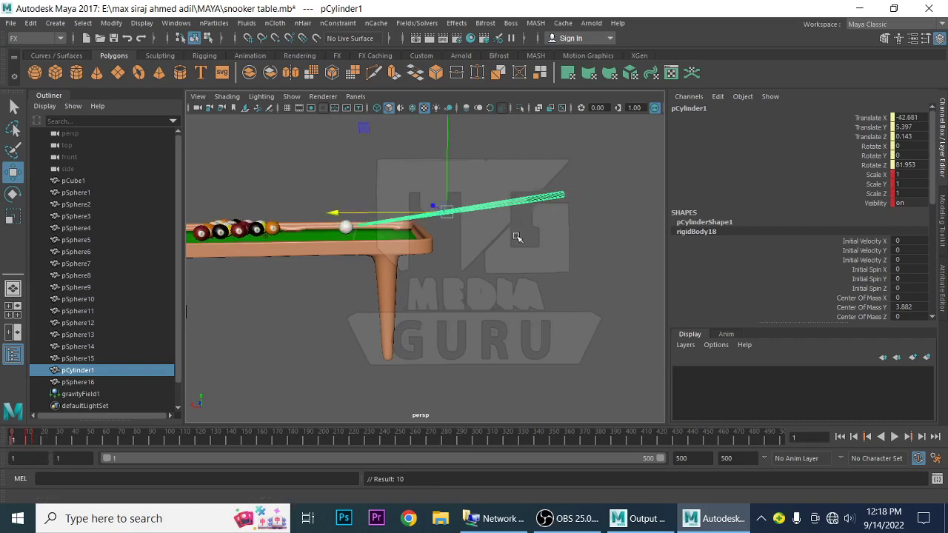
alt+drag(513, 237, 519, 302)
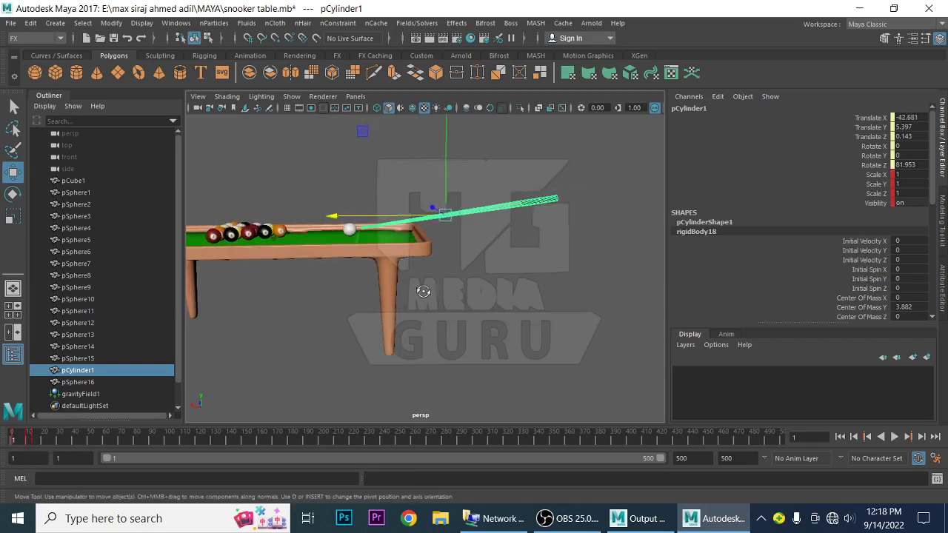
click(557, 328)
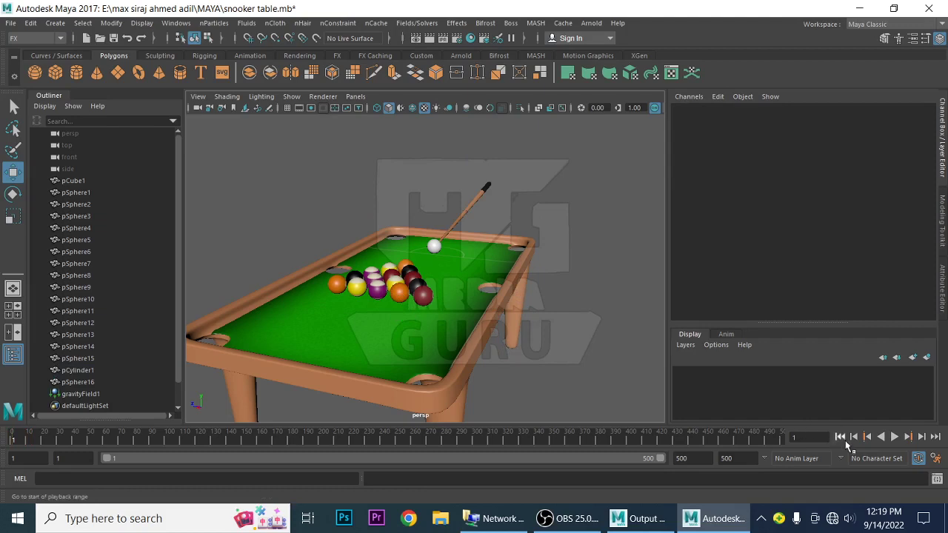
click(471, 300)
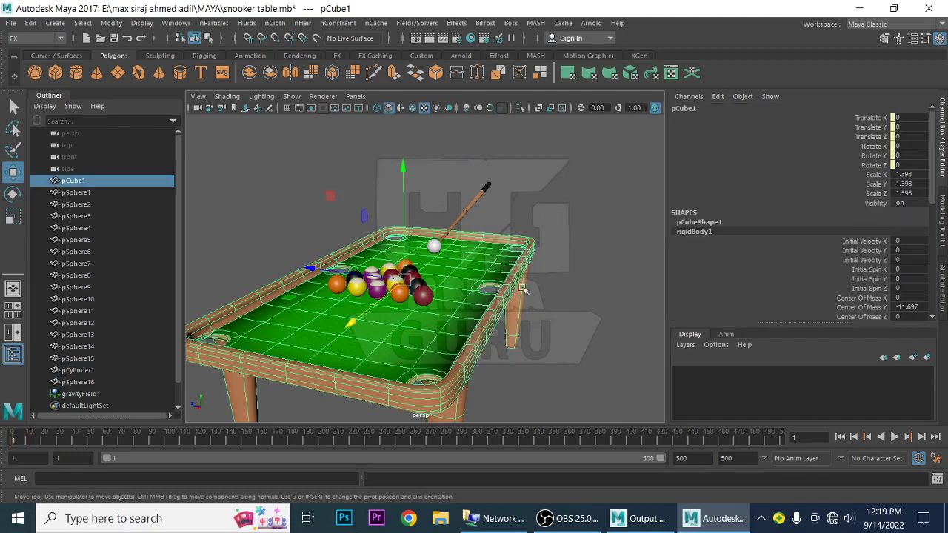
key(1)
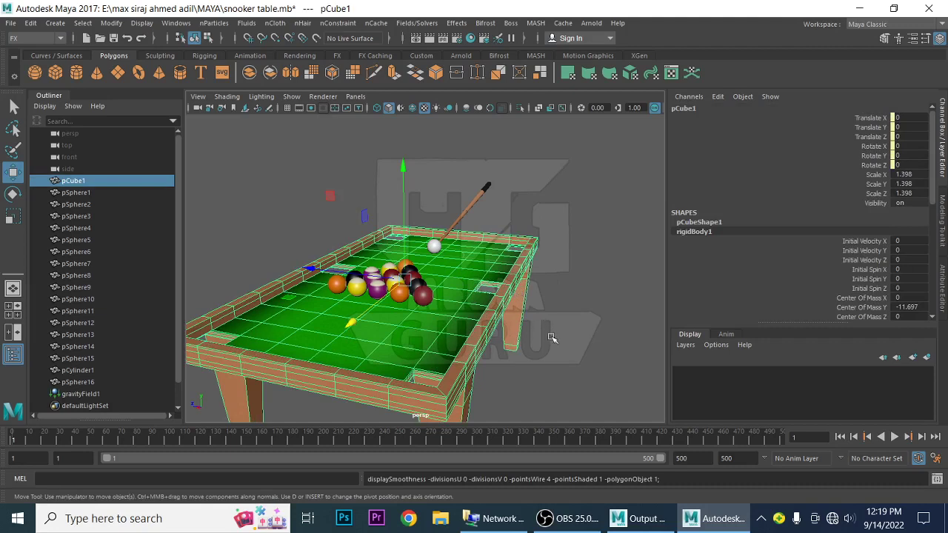
mouse_move(551, 337)
alt+mouse_down()
mouse_move(503, 337)
mouse_move(526, 300)
mouse_move(575, 356)
mouse_move(567, 355)
alt+mouse_up()
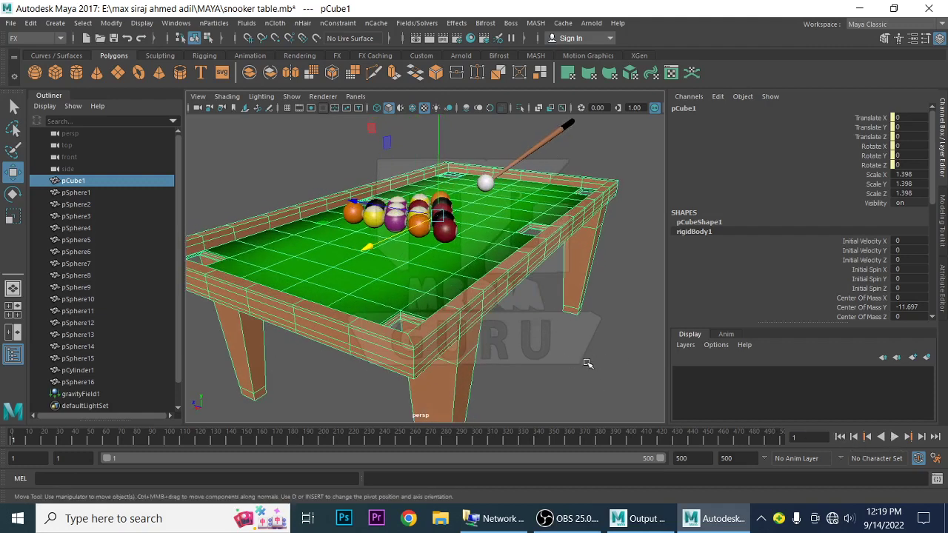
click(587, 363)
- Replay the shot, rewind to frame 1, and select the cue stick pCylinder1
click(895, 436)
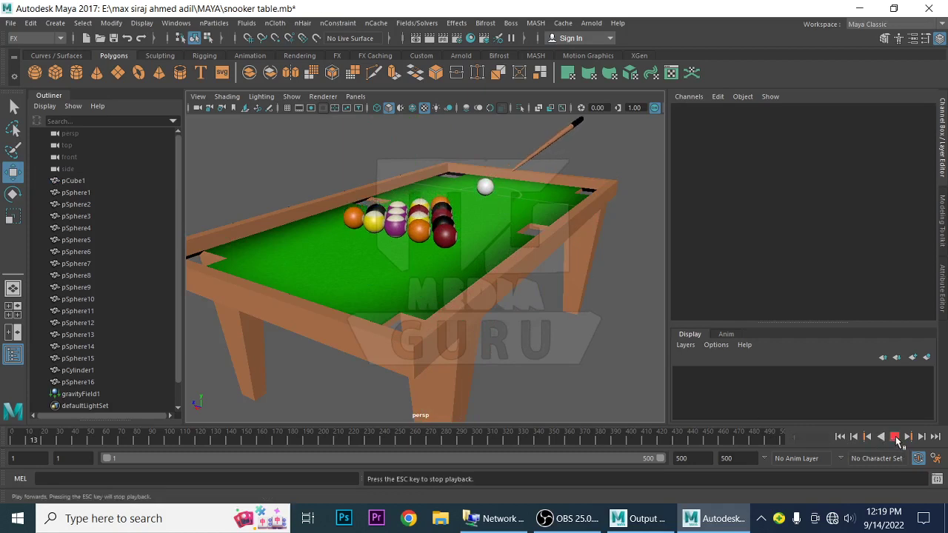
click(895, 436)
click(838, 437)
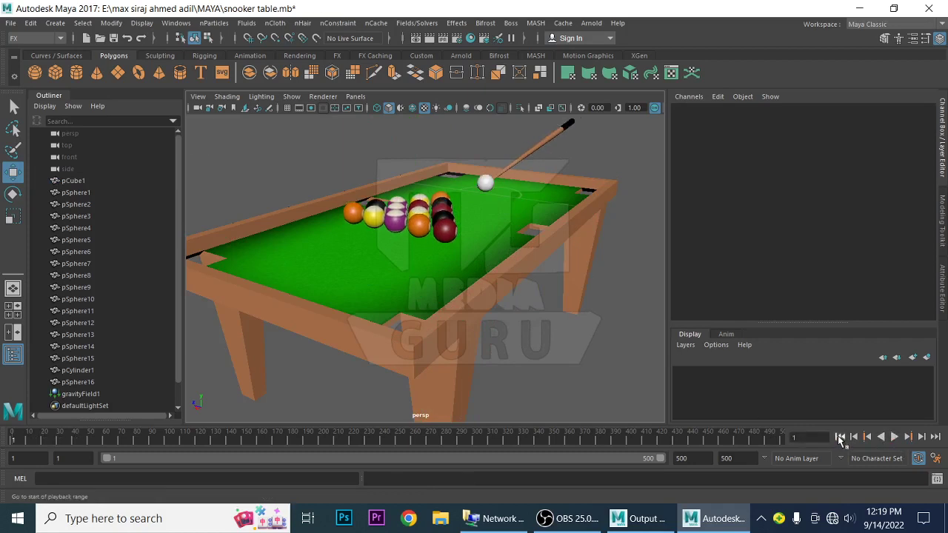
mouse_move(504, 345)
alt+mouse_down()
mouse_move(405, 357)
mouse_move(388, 371)
alt+mouse_up()
click(566, 180)
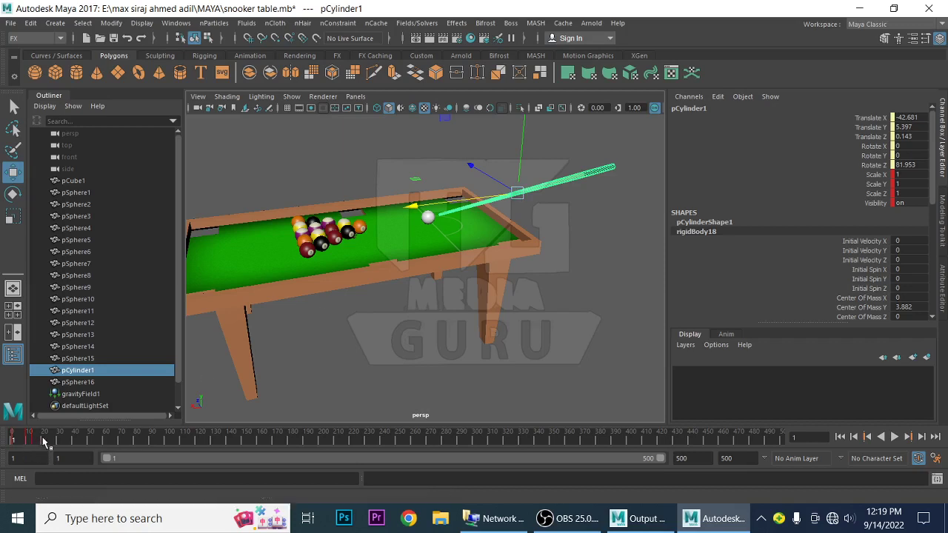
shift+drag(14, 444, 41, 444)
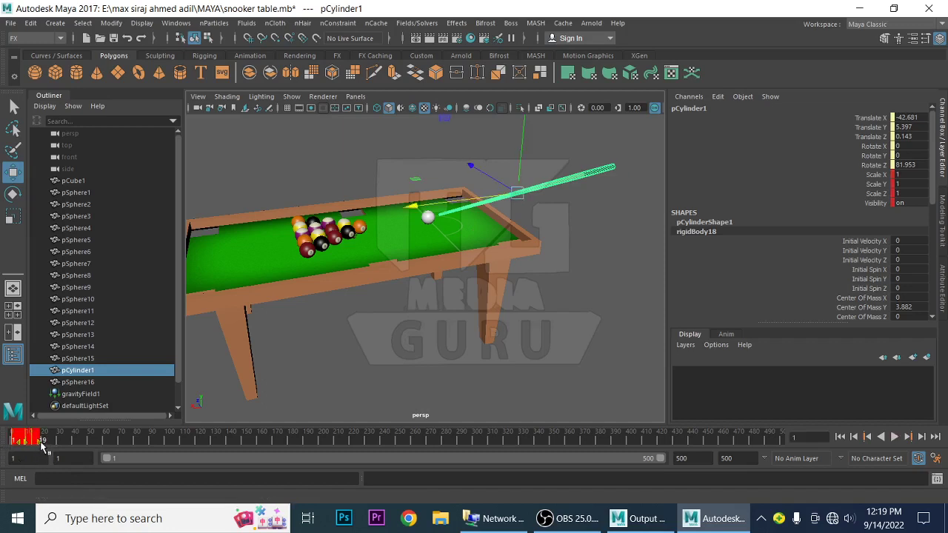
mouse_move(42, 444)
shift+mouse_down()
mouse_move(151, 450)
mouse_move(116, 447)
shift+mouse_up()
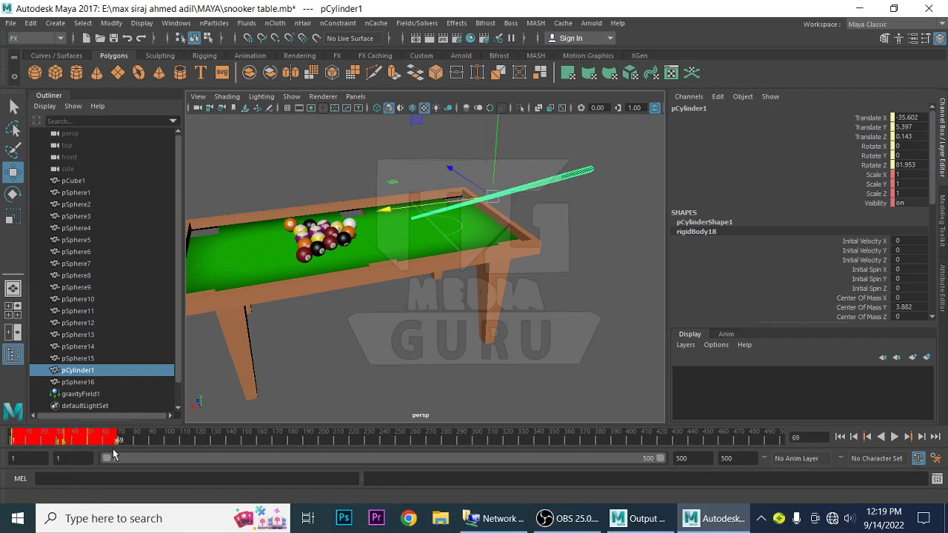
click(134, 443)
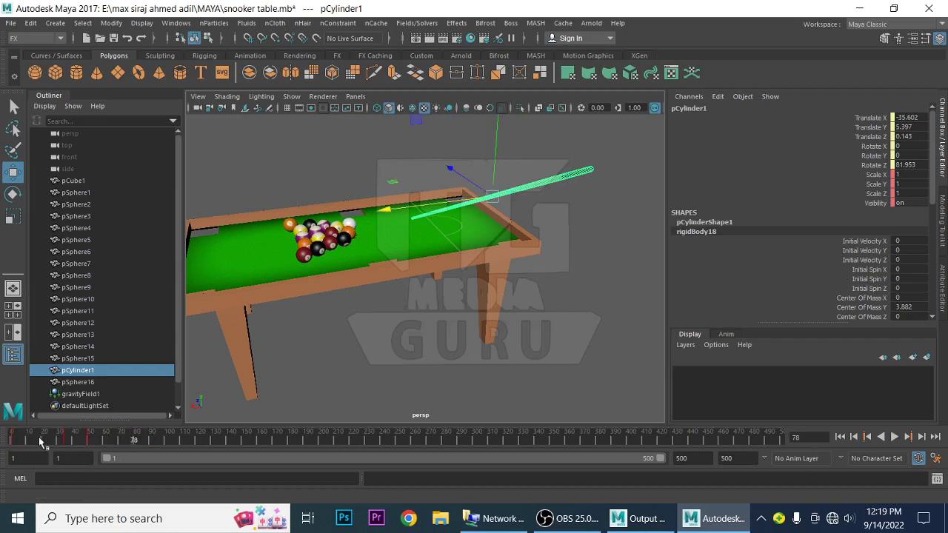
click(841, 438)
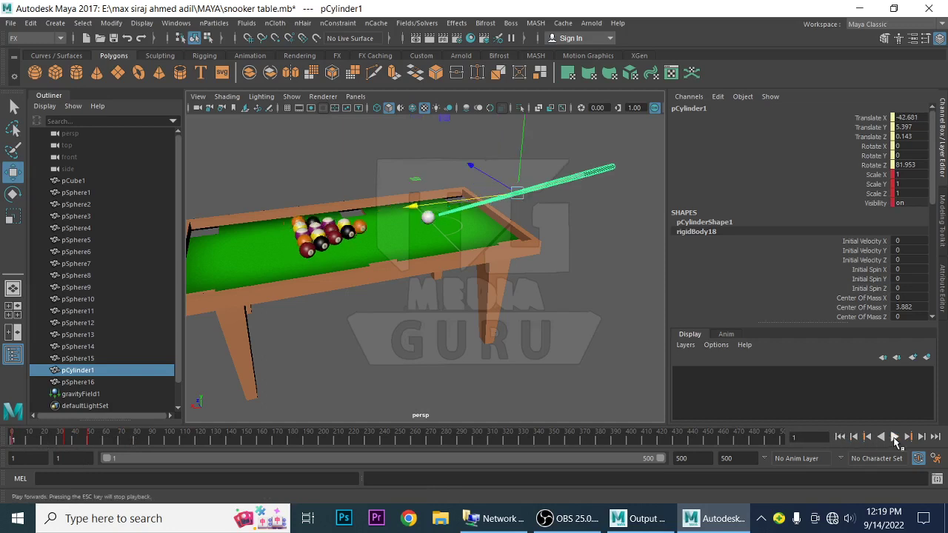
click(894, 437)
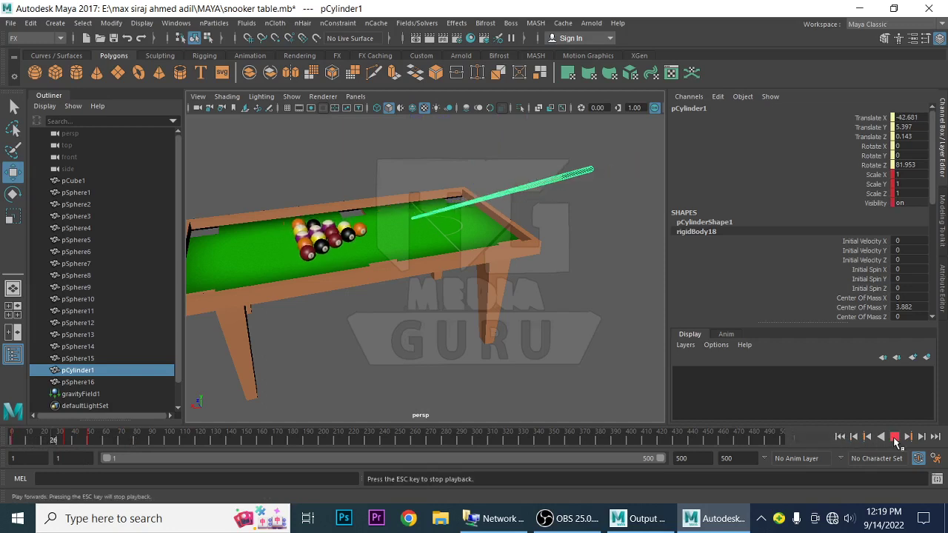
click(894, 438)
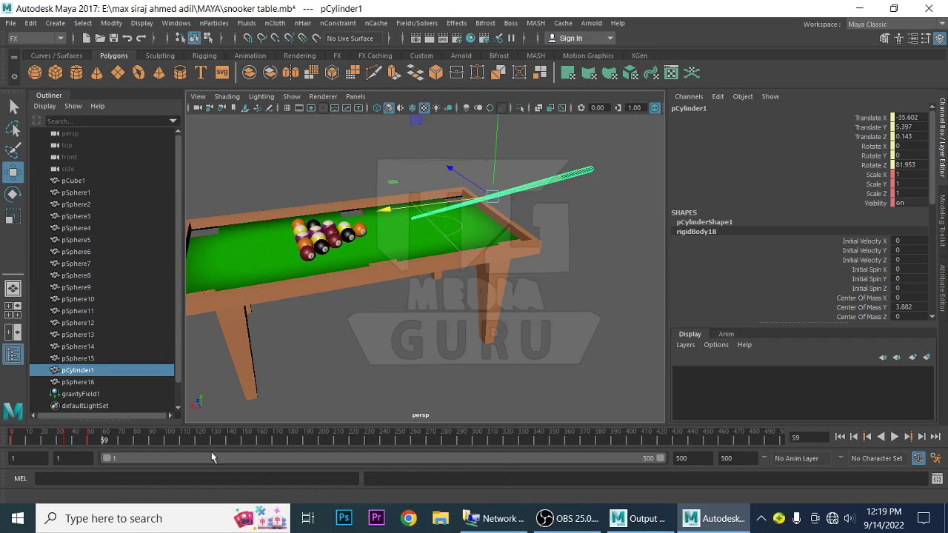
drag(34, 437, 13, 439)
key(alt+v)
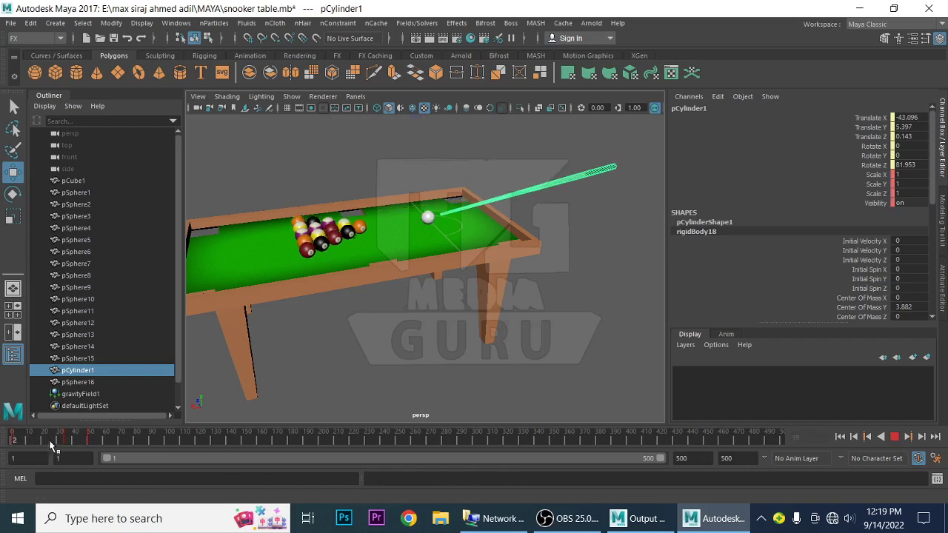
key(alt+v)
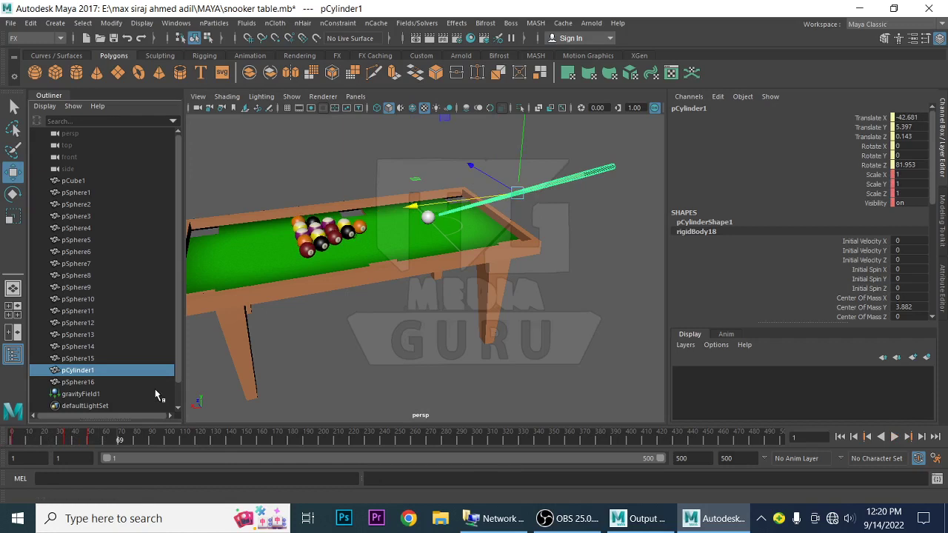
key(ctrl+z)
key(ctrl+z)
key(ctrl+z)
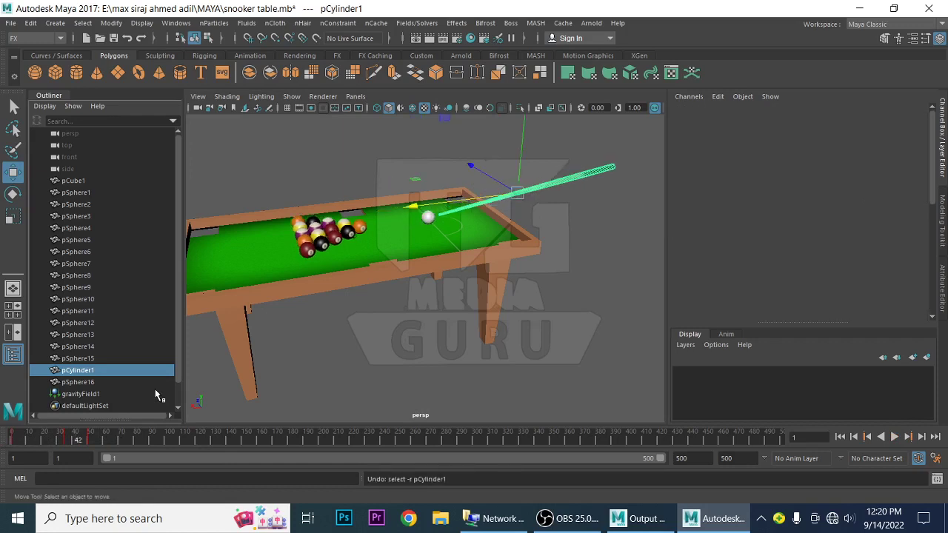
key(ctrl+z)
key(ctrl+z)
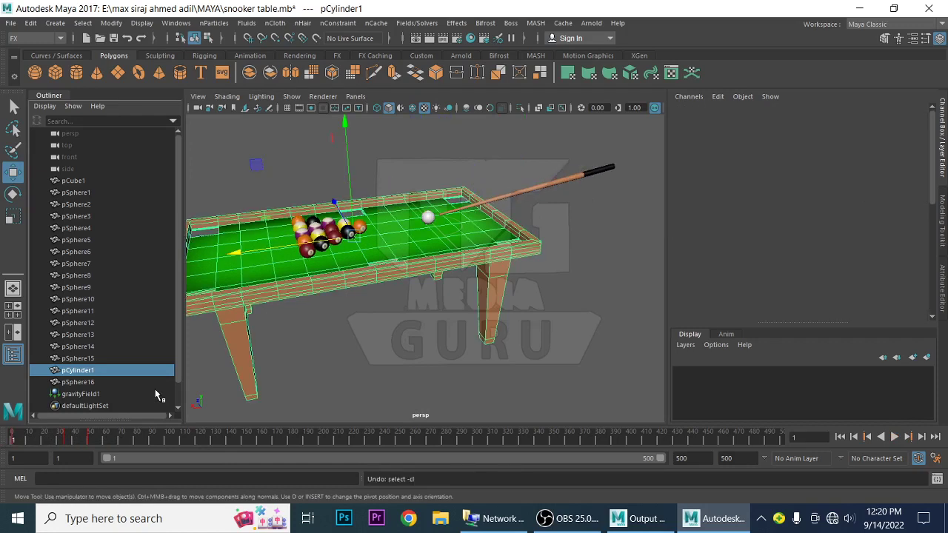
key(ctrl+z)
key(ctrl+z)
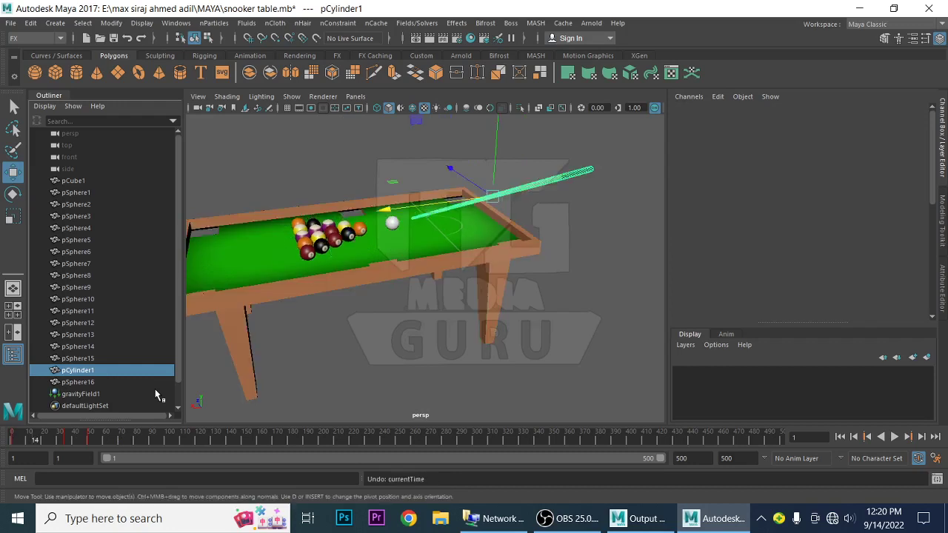
key(ctrl+z)
key(ctrl+z)
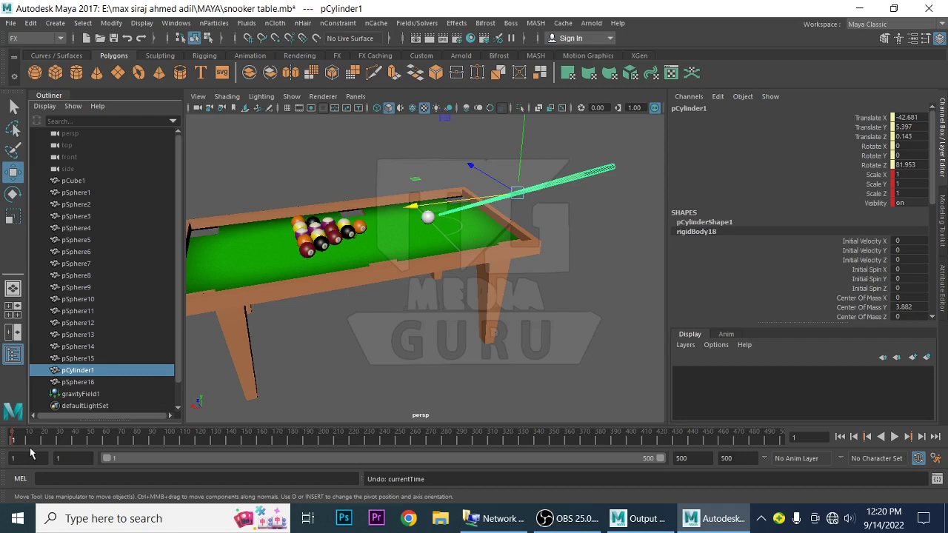
key(alt+v)
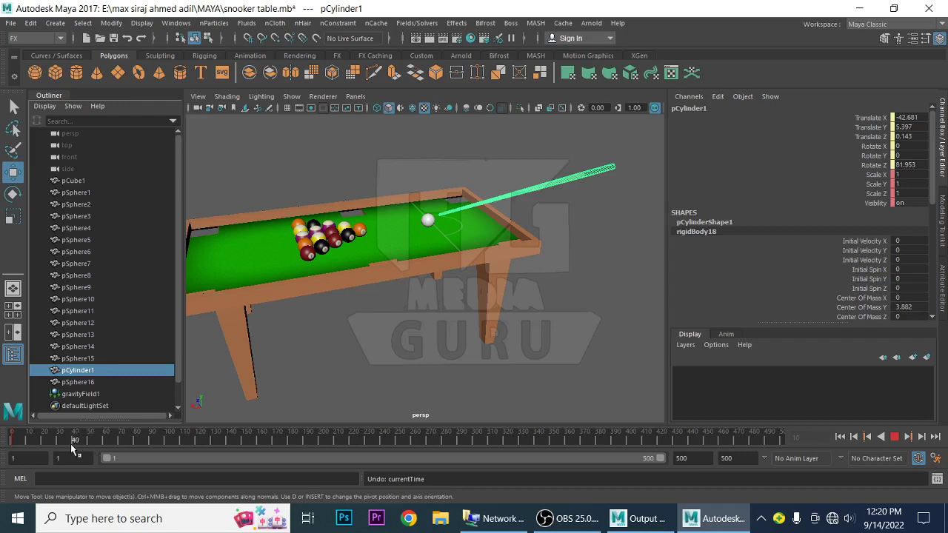
- Key the cue pulled back at frame 39 and pushed forward at frame 70
click(72, 445)
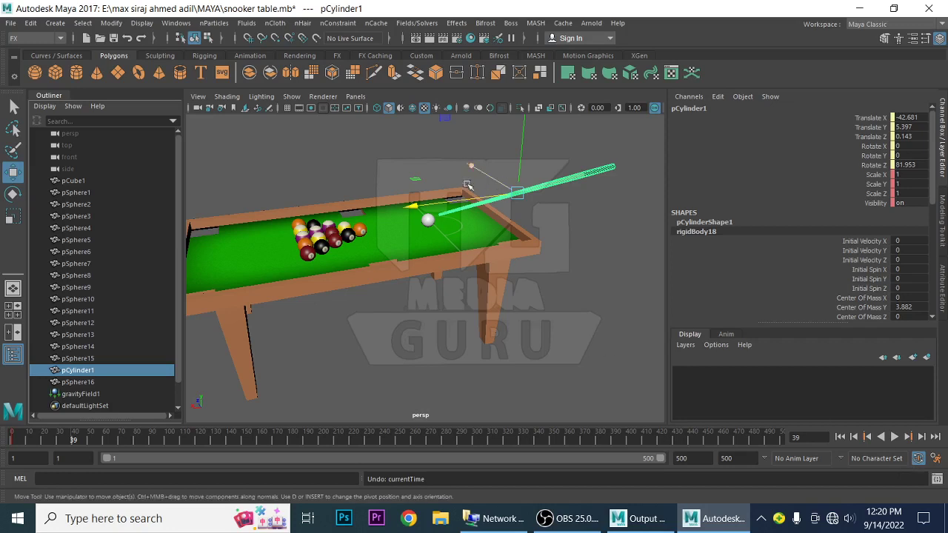
drag(436, 205, 473, 207)
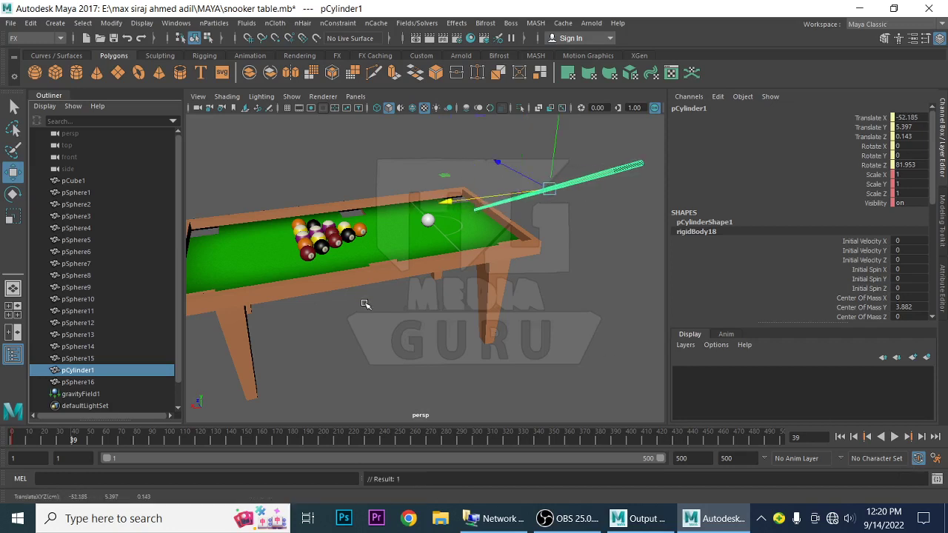
key(s)
key(alt+v)
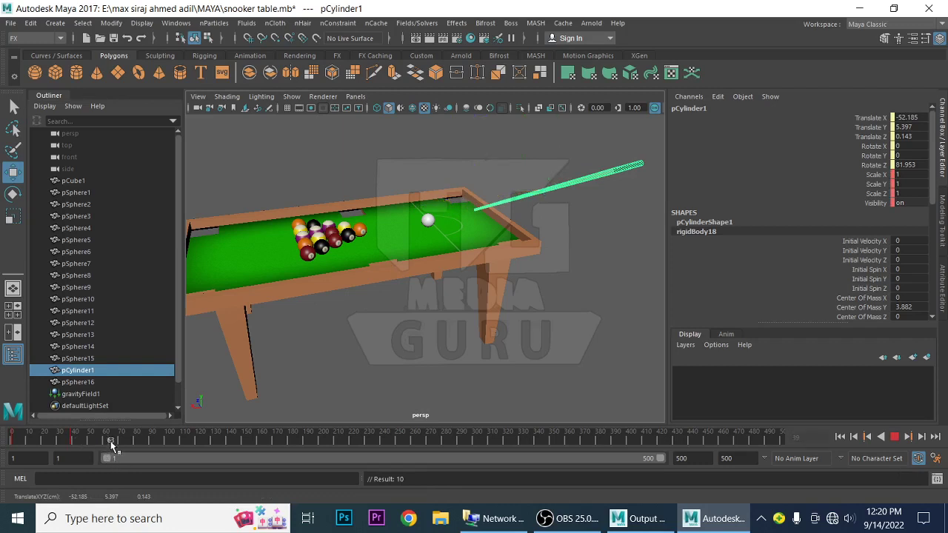
click(118, 443)
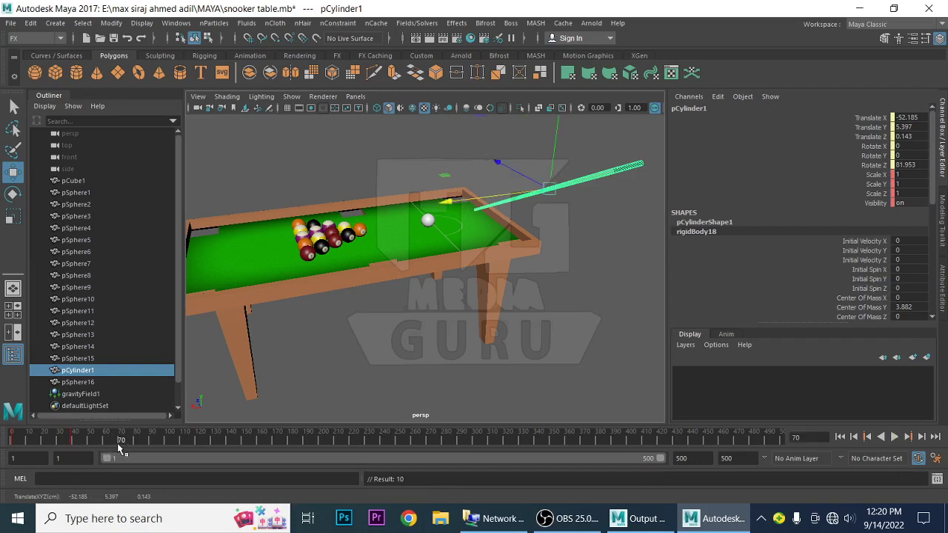
drag(451, 200, 392, 211)
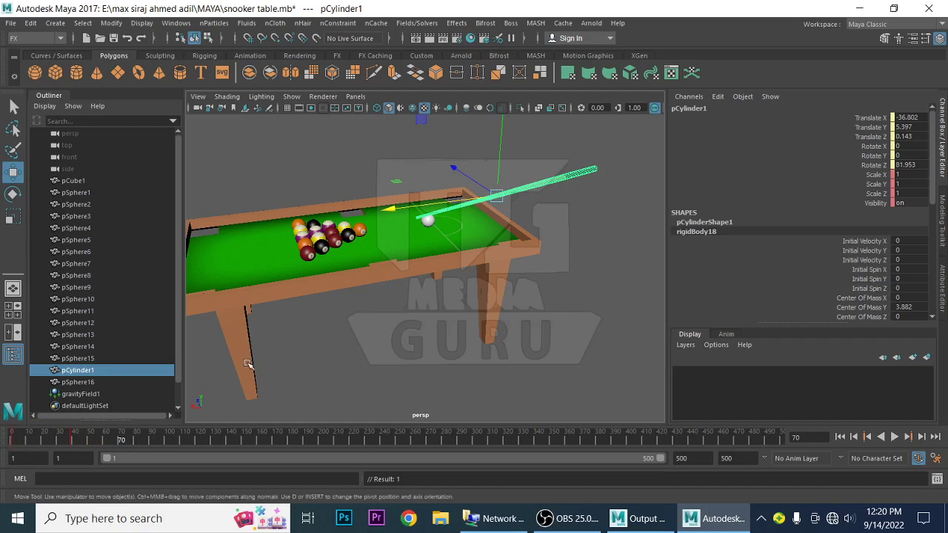
key(s)
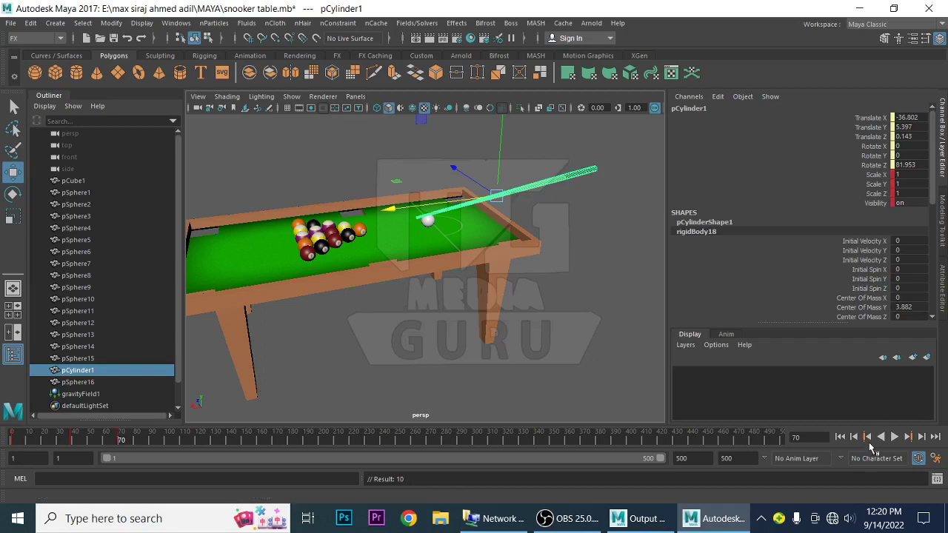
- Play the shot from the start to watch the cue strike, then rewind to frame 1
click(839, 436)
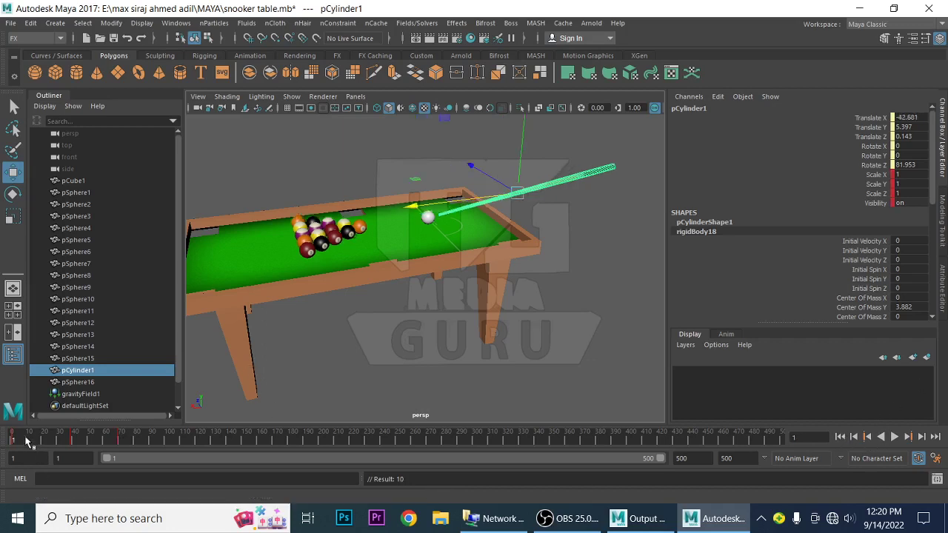
key(alt+v)
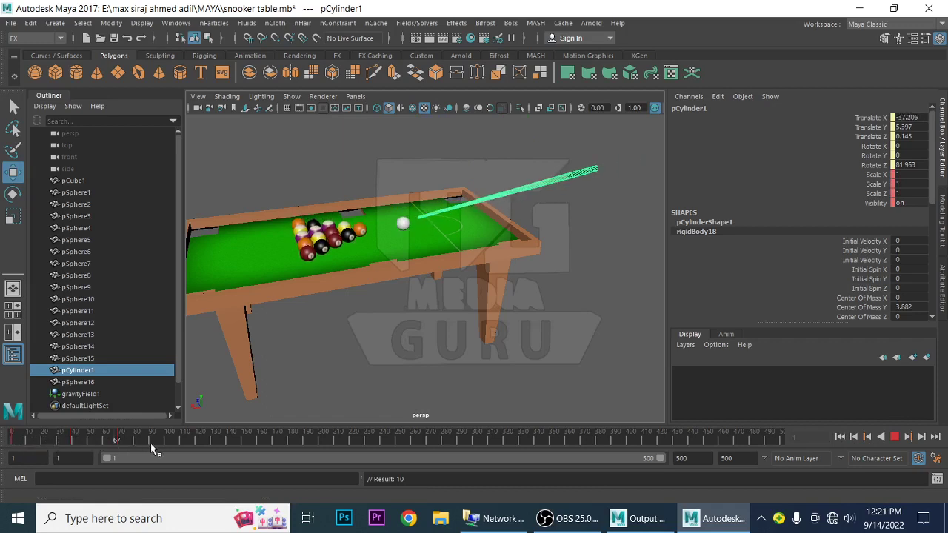
click(840, 437)
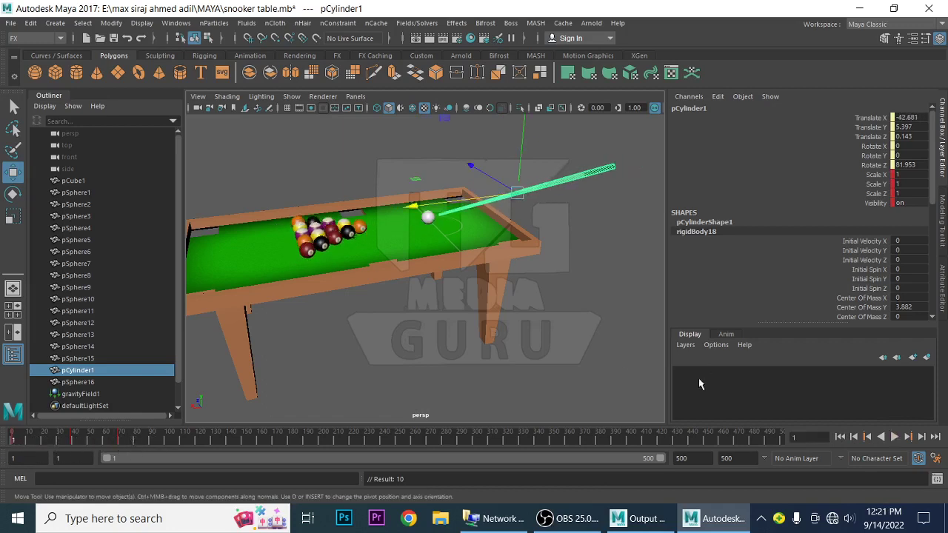
click(894, 437)
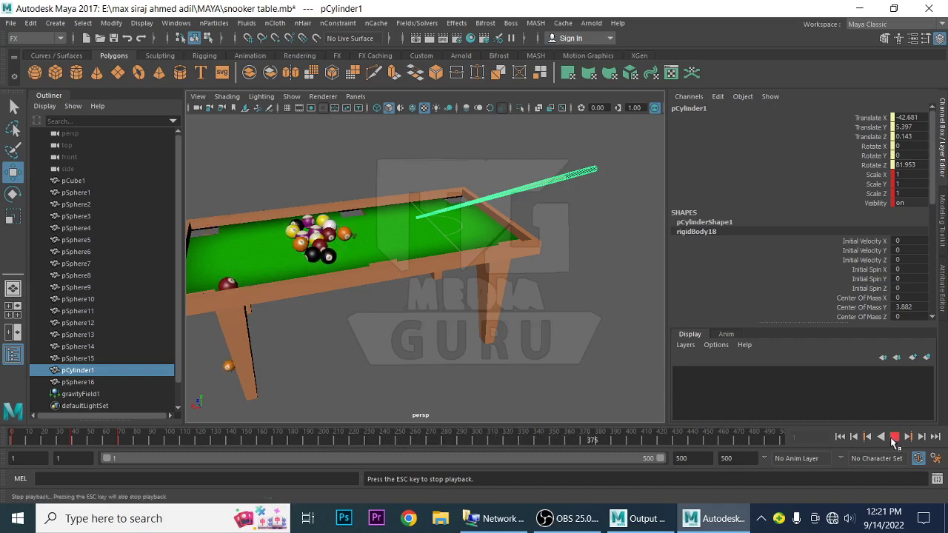
click(894, 437)
click(840, 437)
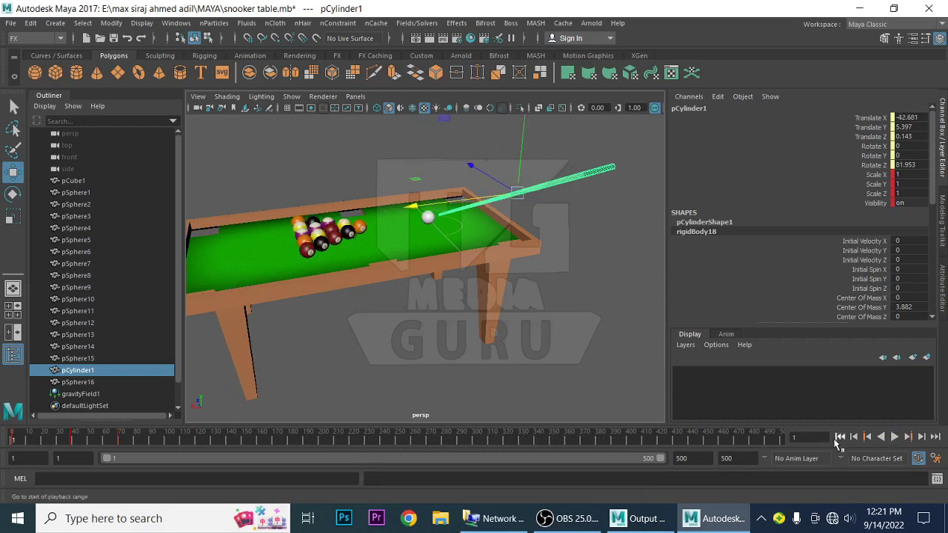
- Deselect the cue and marquee-select racked balls pSphere1–pSphere15 from a side-on view
mouse_move(545, 343)
alt+mouse_down()
mouse_move(440, 335)
mouse_move(512, 324)
mouse_move(493, 351)
mouse_move(468, 348)
mouse_move(476, 351)
alt+mouse_up()
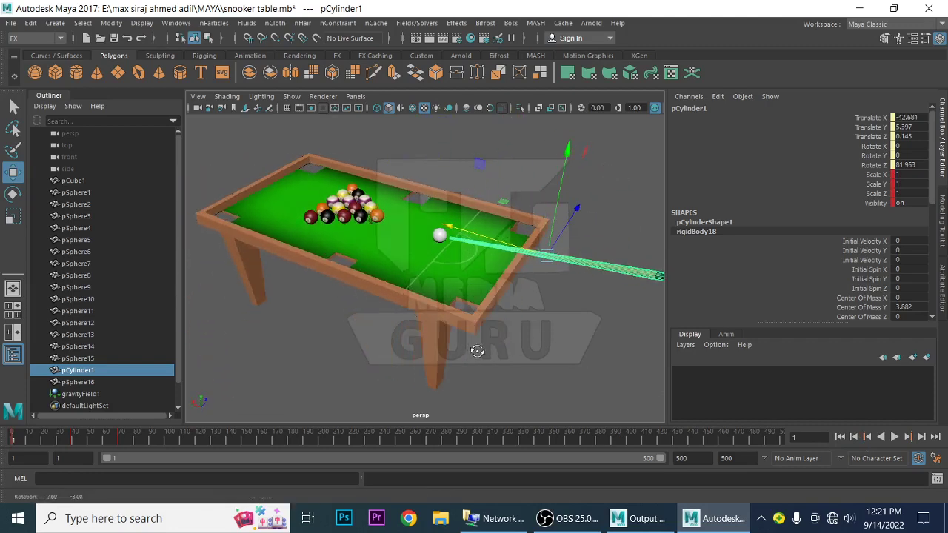
click(534, 351)
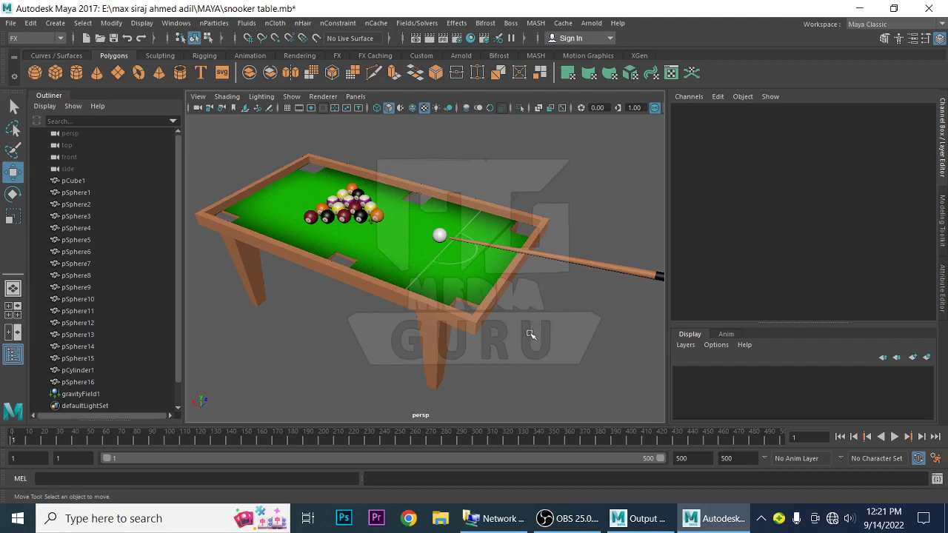
alt+drag(537, 349, 587, 334)
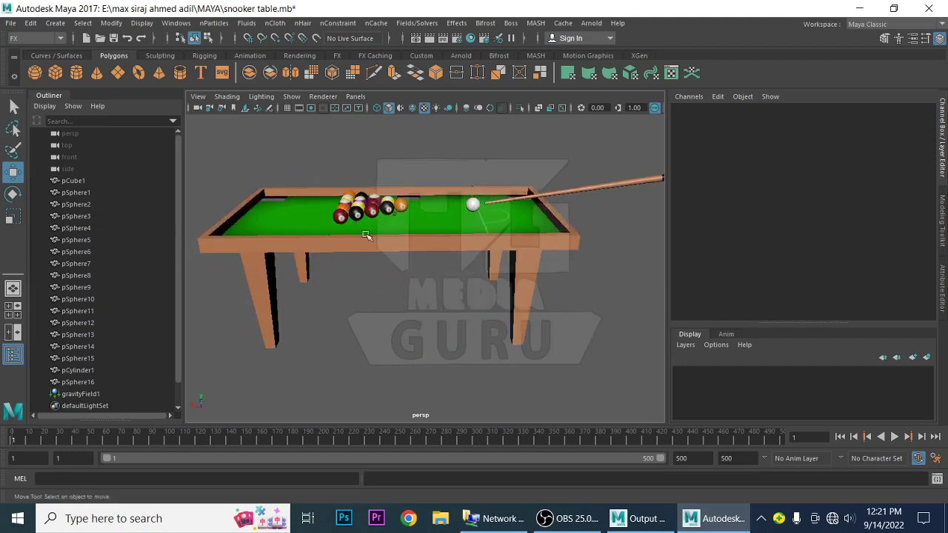
alt+drag(365, 234, 385, 269)
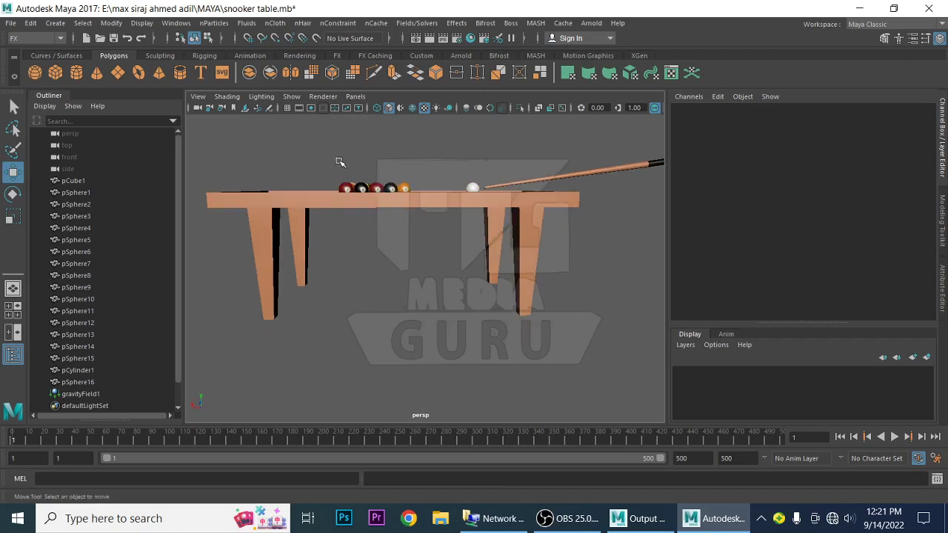
mouse_move(328, 160)
mouse_down()
mouse_move(422, 186)
mouse_move(415, 248)
mouse_move(391, 259)
mouse_move(400, 200)
mouse_up()
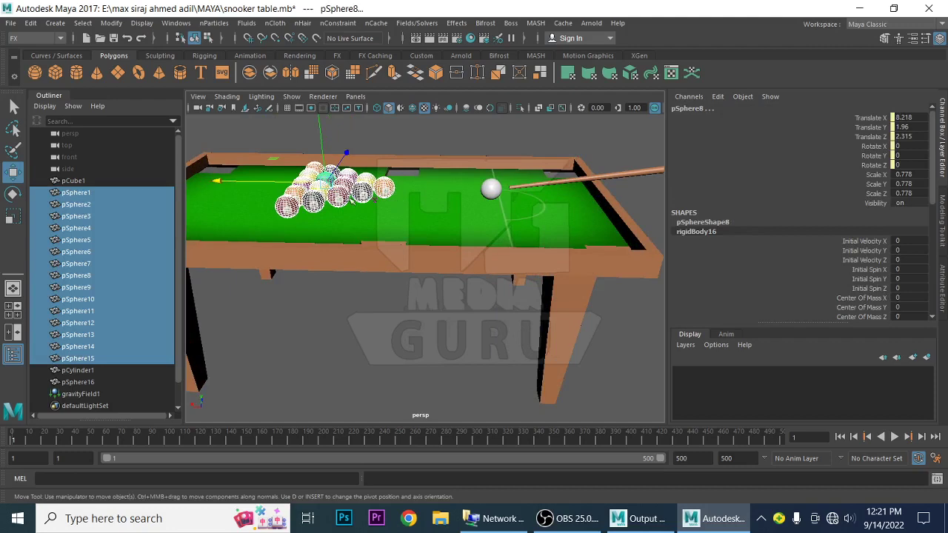
- Add cue ball pSphere16, table pCube1 and cue pCylinder1 to the ball selection
shift+click(491, 190)
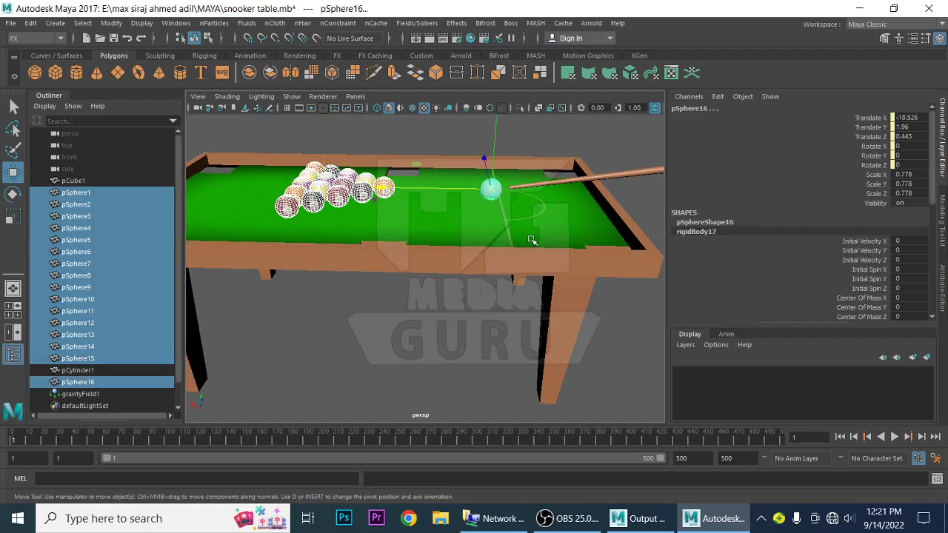
shift+click(518, 264)
shift+click(629, 178)
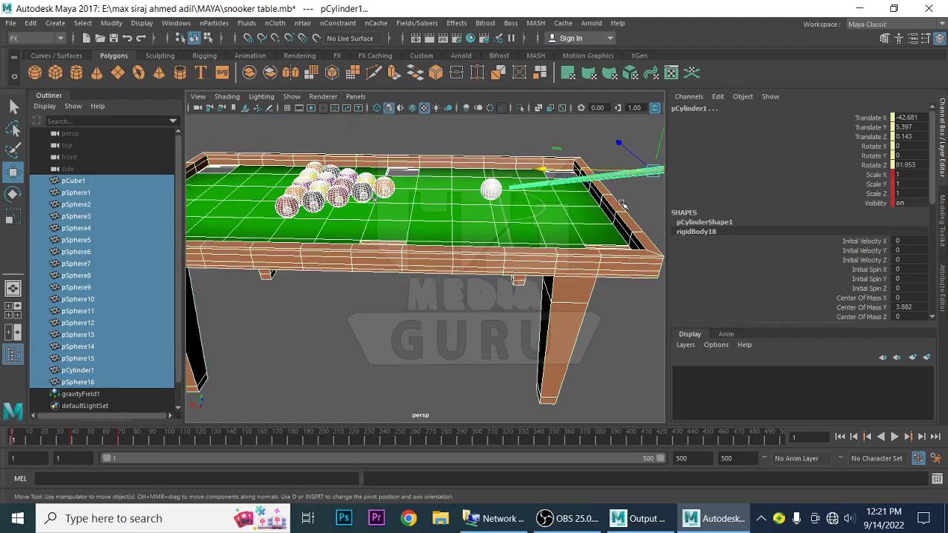
alt+drag(488, 308, 453, 308)
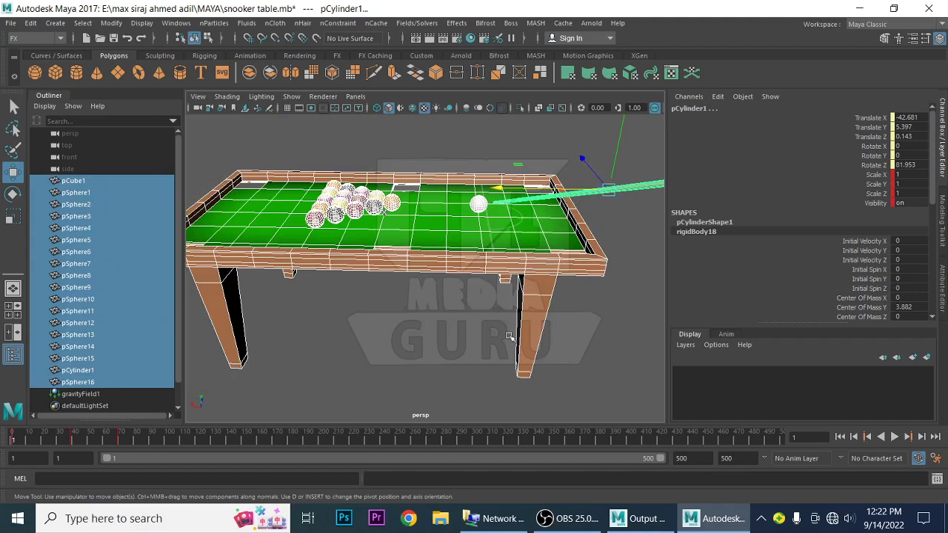
mouse_move(475, 356)
alt+mouse_down()
mouse_move(440, 345)
mouse_move(527, 368)
alt+mouse_up()
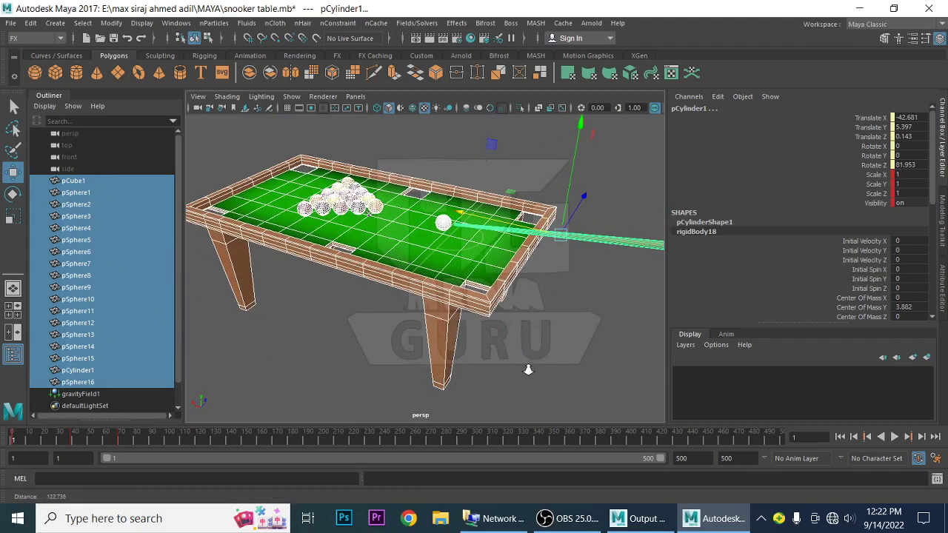
click(584, 524)
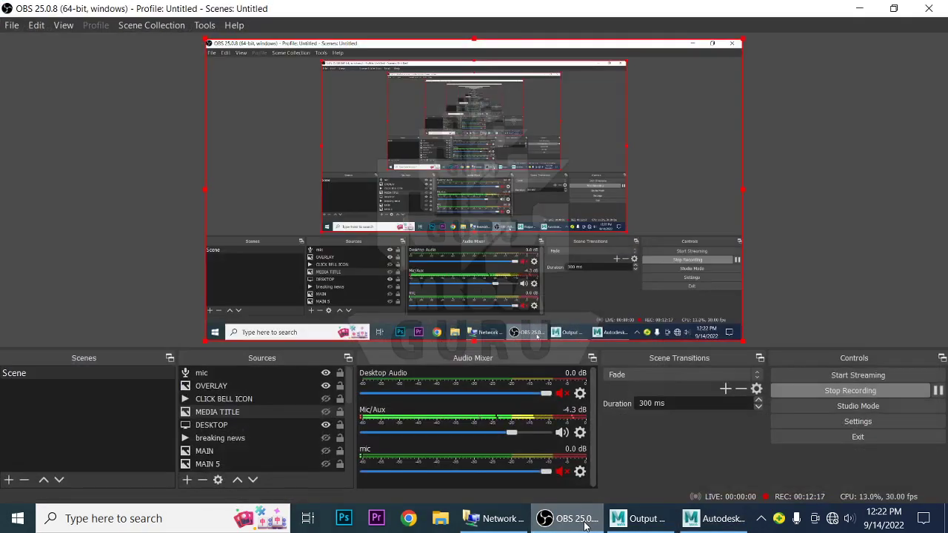
click(584, 524)
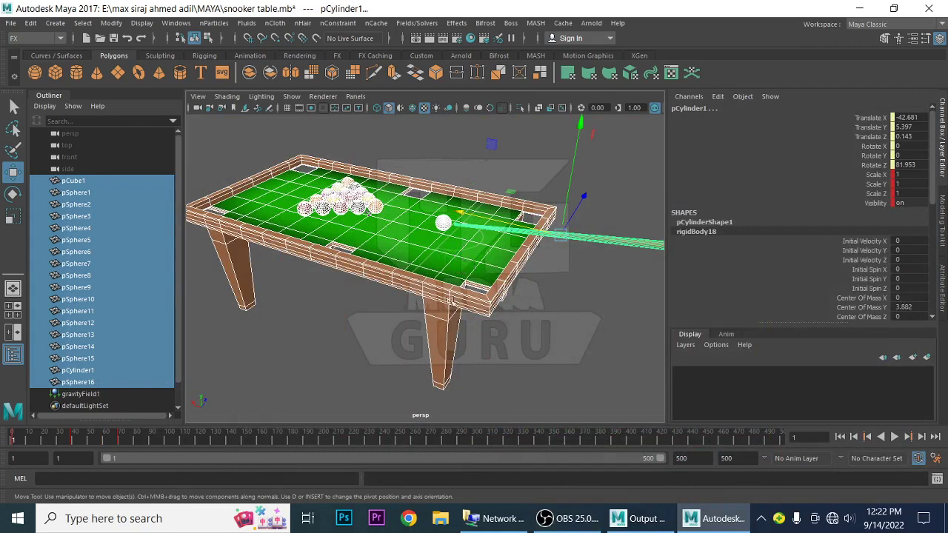
- Bake the selected objects' simulation to keyframes with Edit > Keys > Bake Simulation
click(31, 24)
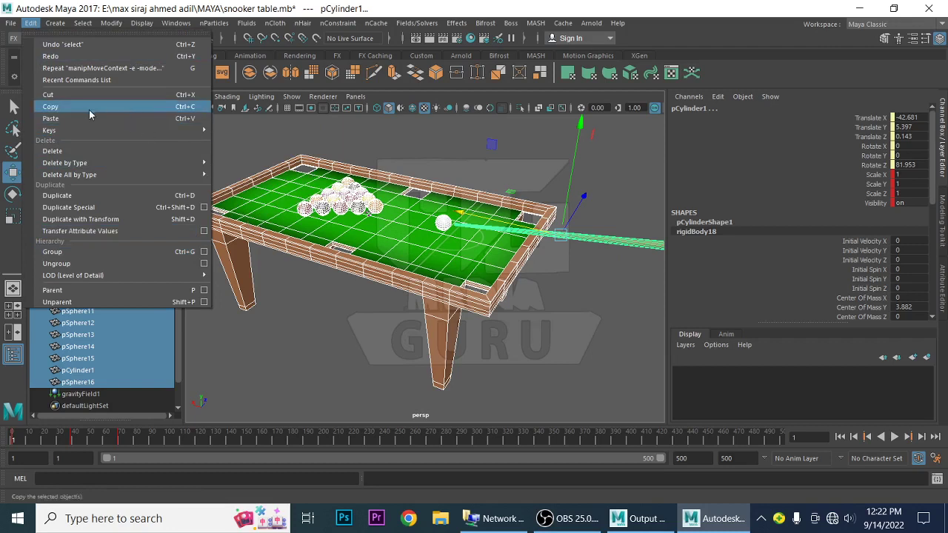
mouse_move(89, 130)
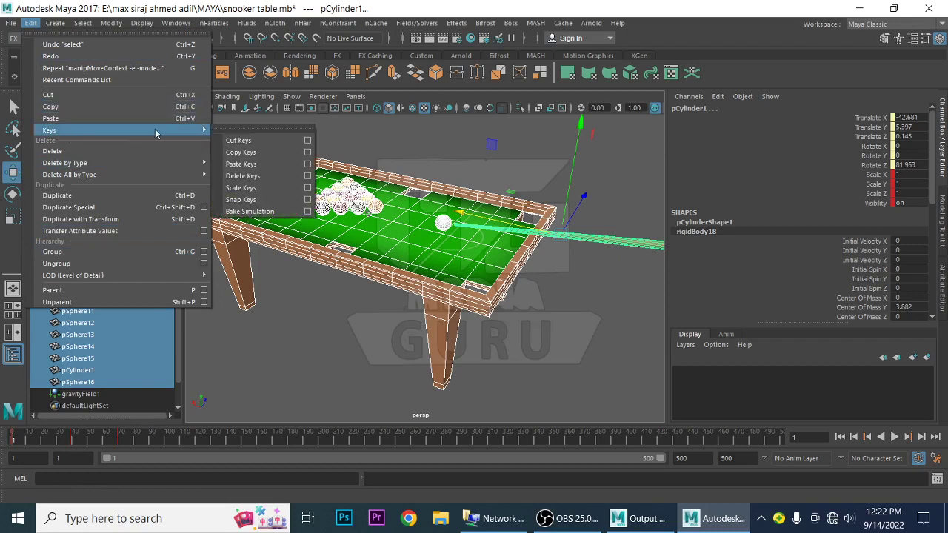
click(252, 213)
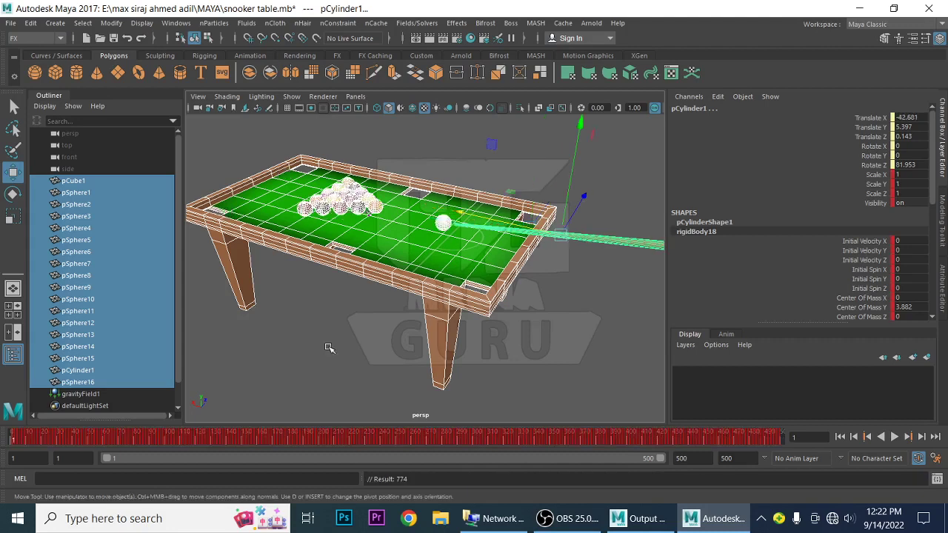
- Deselect everything, play and scrub the baked break, then stop back at frame 1
click(489, 330)
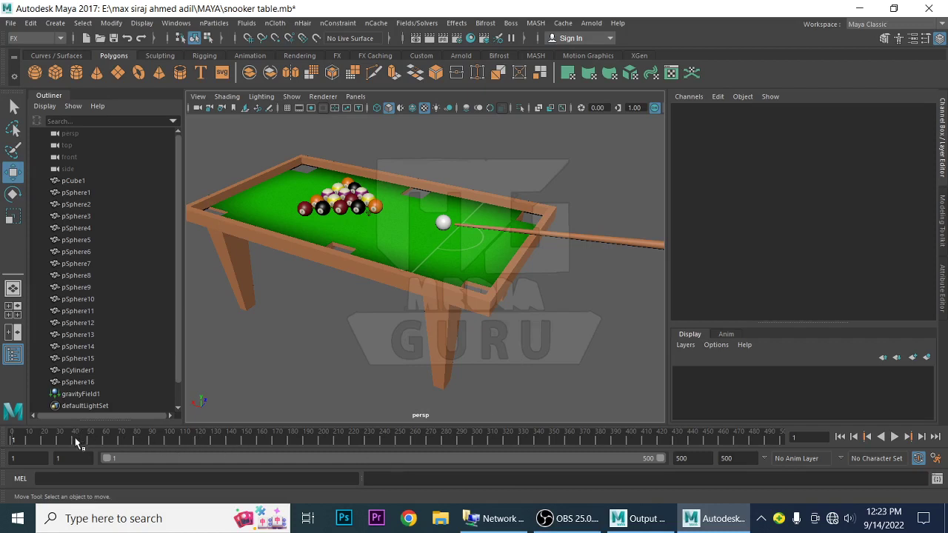
key(alt+v)
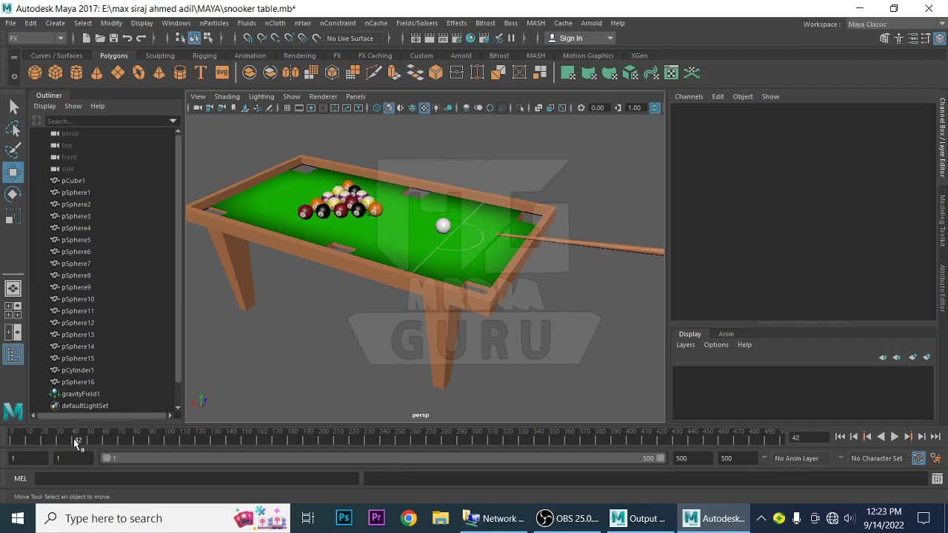
key(alt+v)
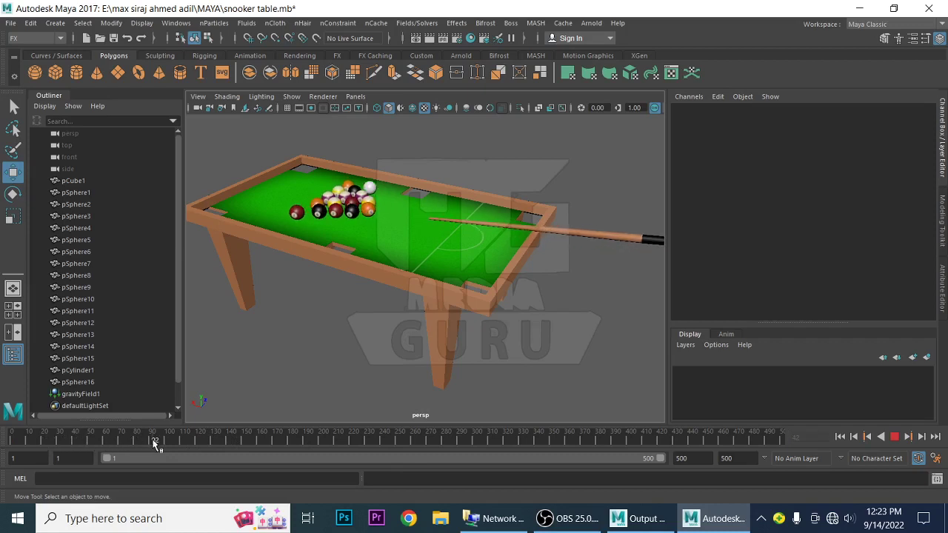
mouse_move(154, 443)
mouse_down()
mouse_move(64, 449)
mouse_move(215, 449)
mouse_up()
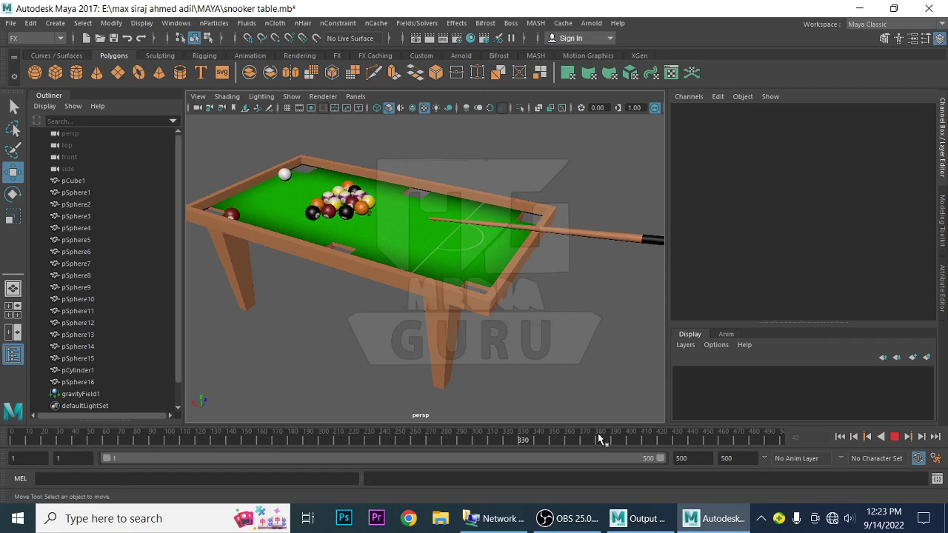
drag(602, 439, 2, 439)
key(Escape)
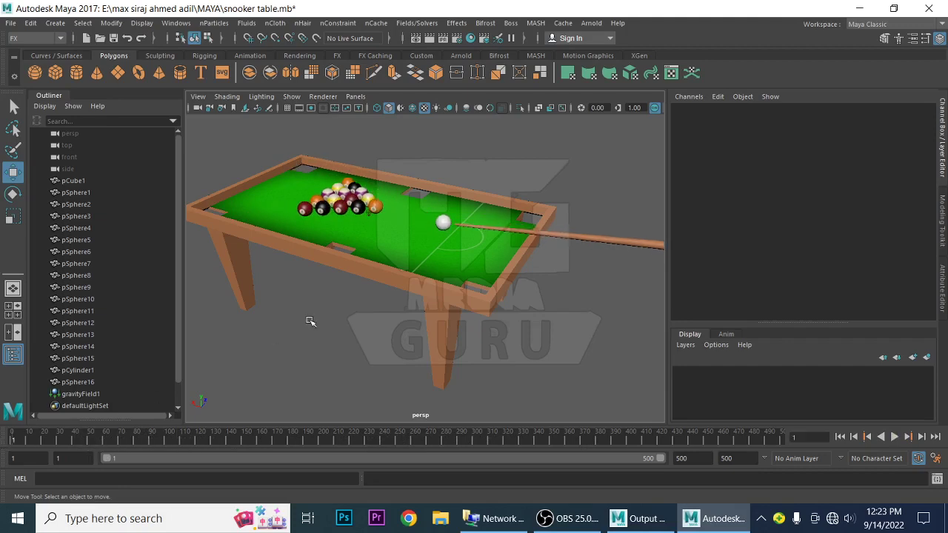
mouse_move(345, 326)
alt+mouse_down()
mouse_move(482, 321)
mouse_move(513, 345)
alt+mouse_up()
- Give table pCube1 smooth preview and save the scene as snooker table.mb
click(468, 307)
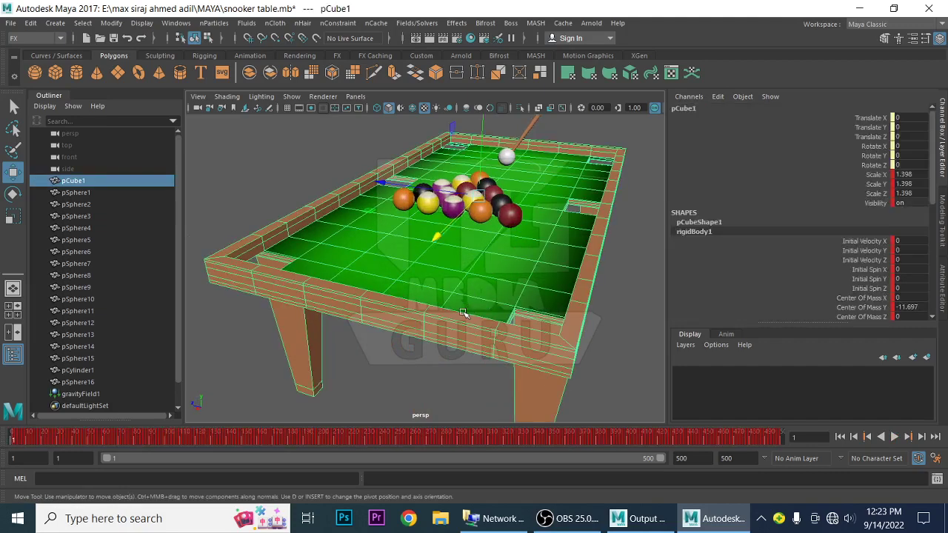
key(3)
click(635, 305)
alt+right_drag(559, 331, 556, 355)
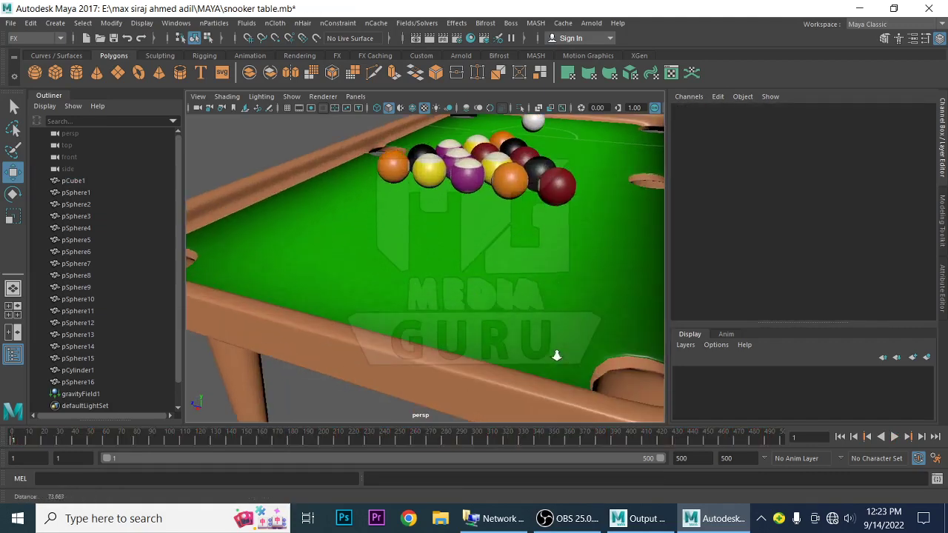
alt+middle_drag(508, 353, 538, 311)
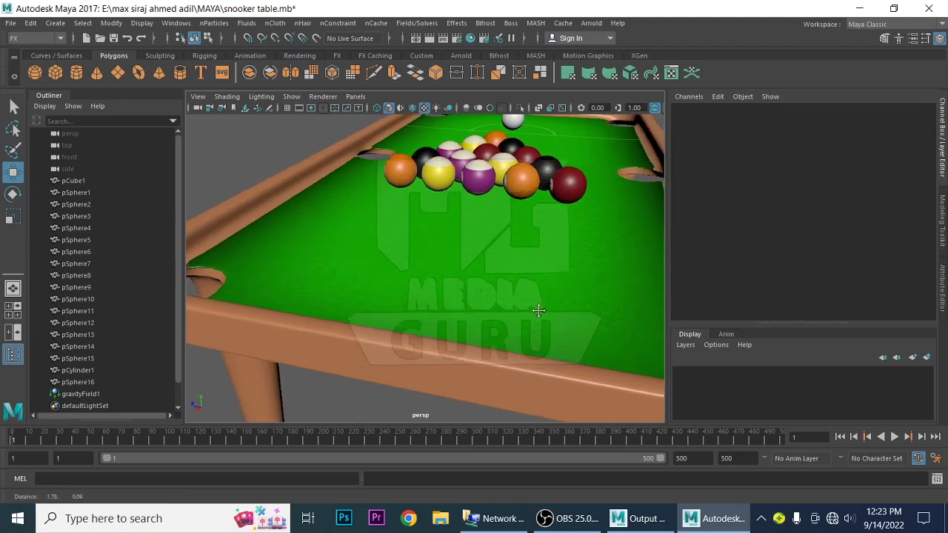
mouse_move(538, 311)
alt+mouse_down()
mouse_move(520, 333)
mouse_move(459, 318)
alt+mouse_up()
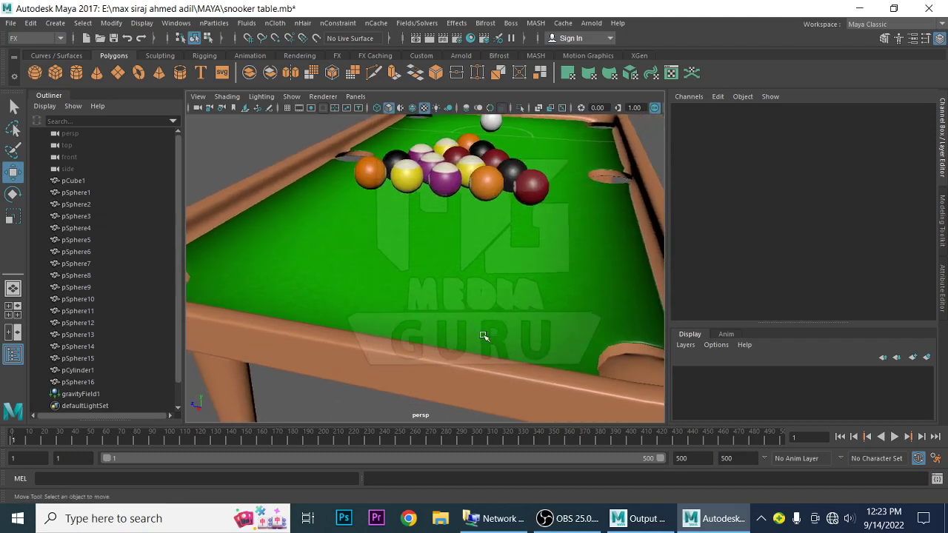
key(ctrl+s)
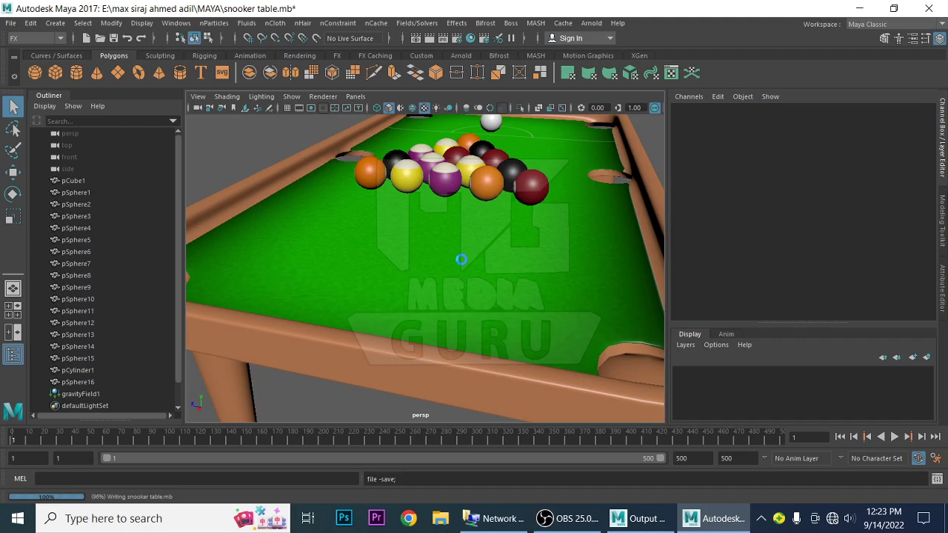
- Toggle the table between low-poly and smooth preview, frame it, and deselect
key(w)
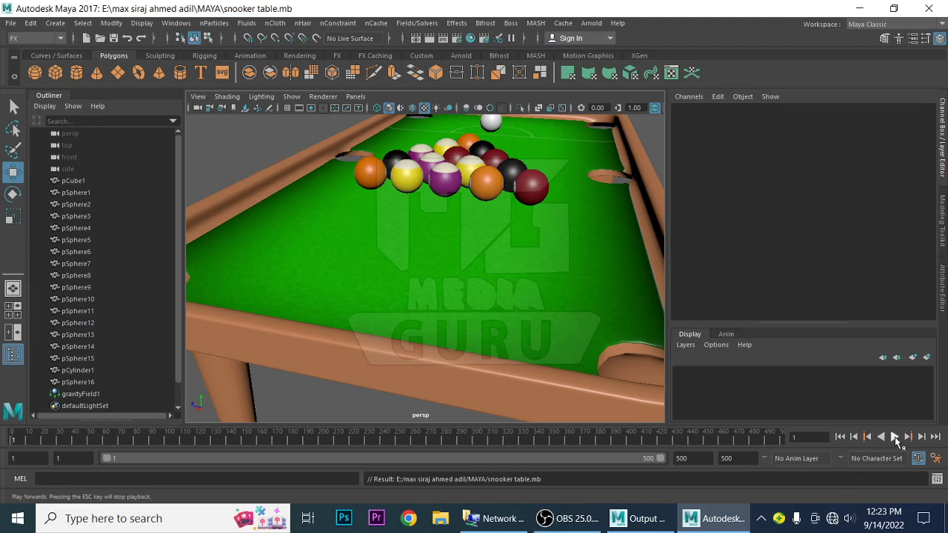
click(543, 334)
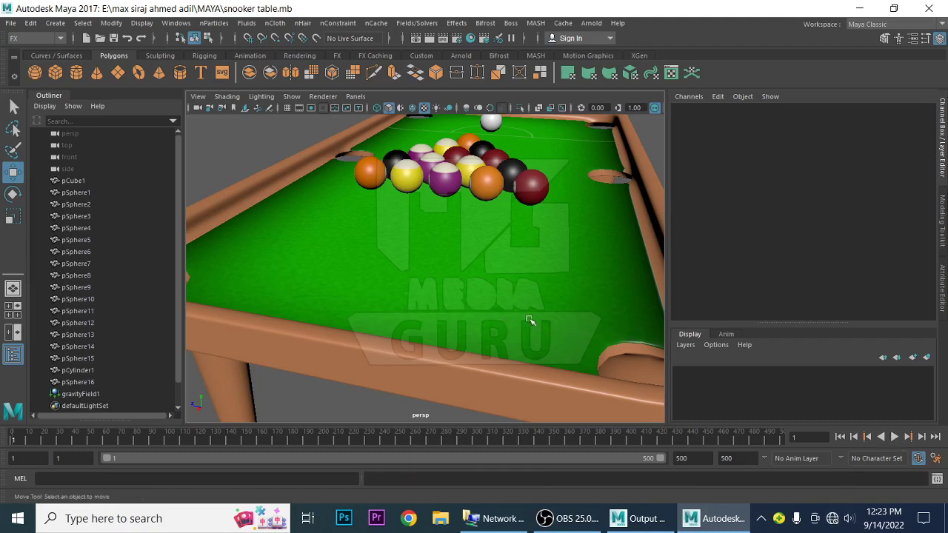
click(310, 235)
key(1)
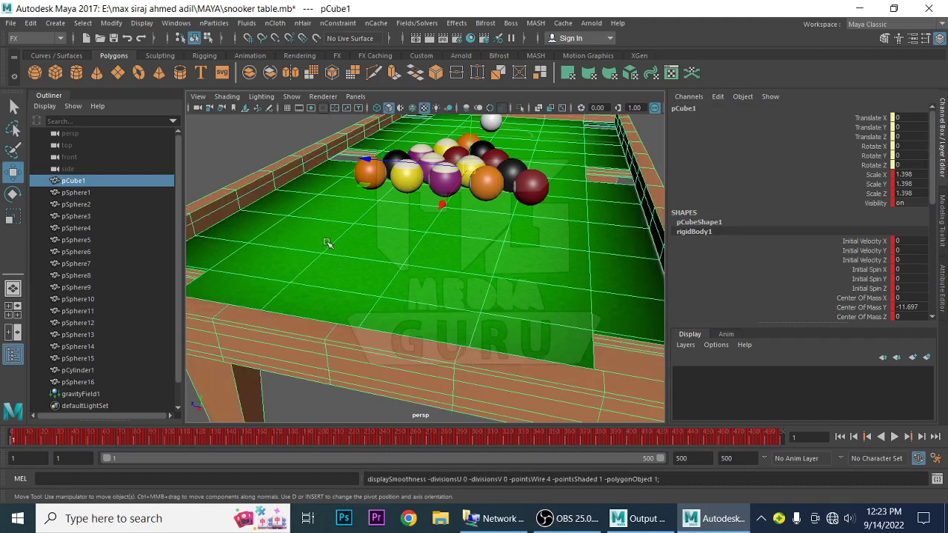
key(f)
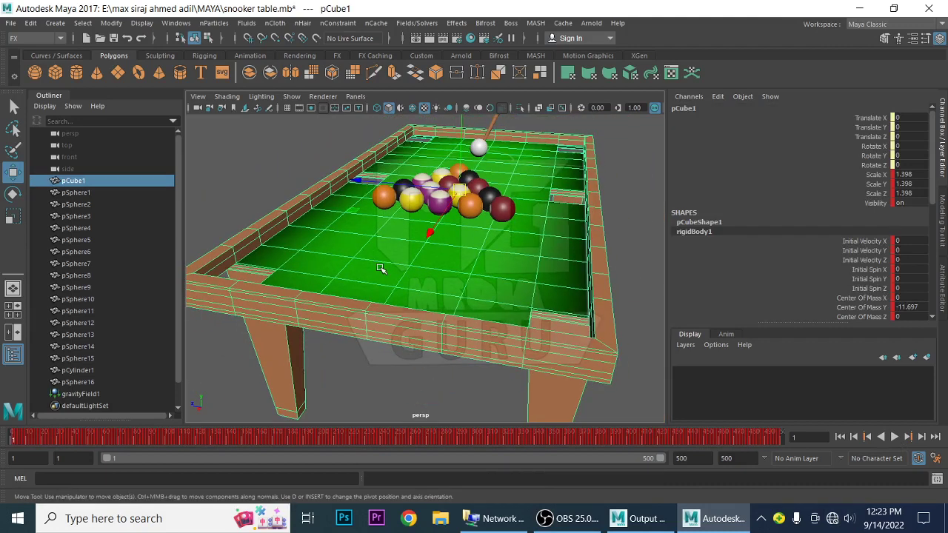
key(3)
click(248, 191)
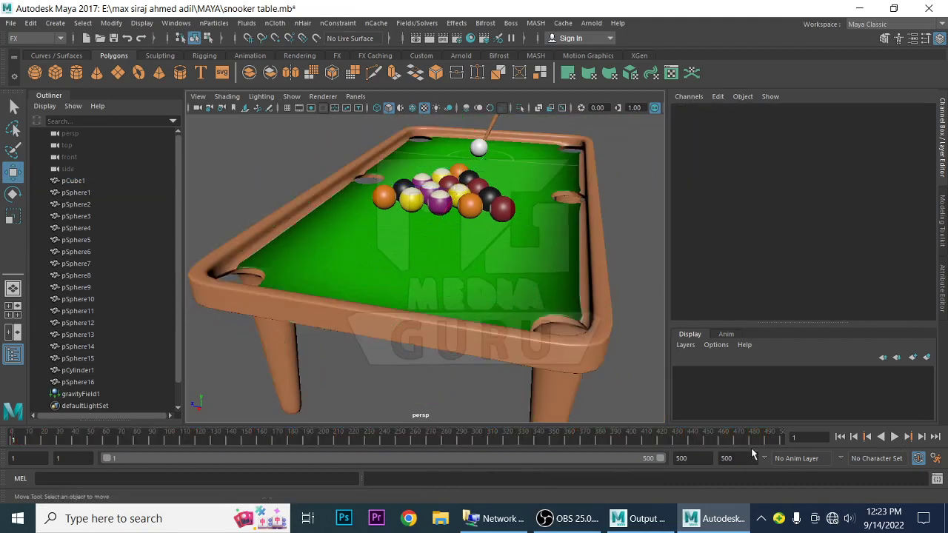
- Play the baked break to frame 273 while orbiting around the smoothed table
click(894, 437)
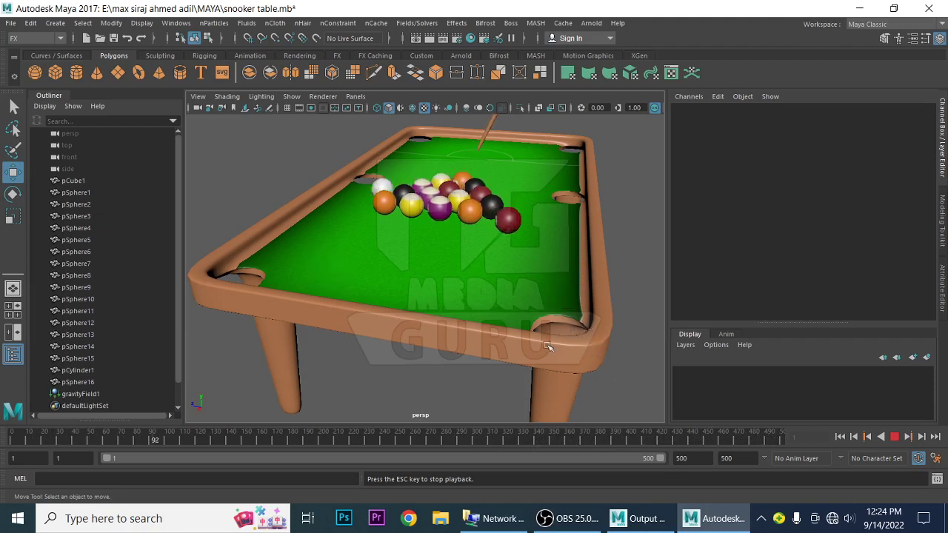
mouse_move(630, 382)
alt+mouse_down()
mouse_move(444, 342)
mouse_move(408, 315)
mouse_move(402, 328)
mouse_move(425, 342)
mouse_move(429, 303)
mouse_move(459, 345)
alt+mouse_up()
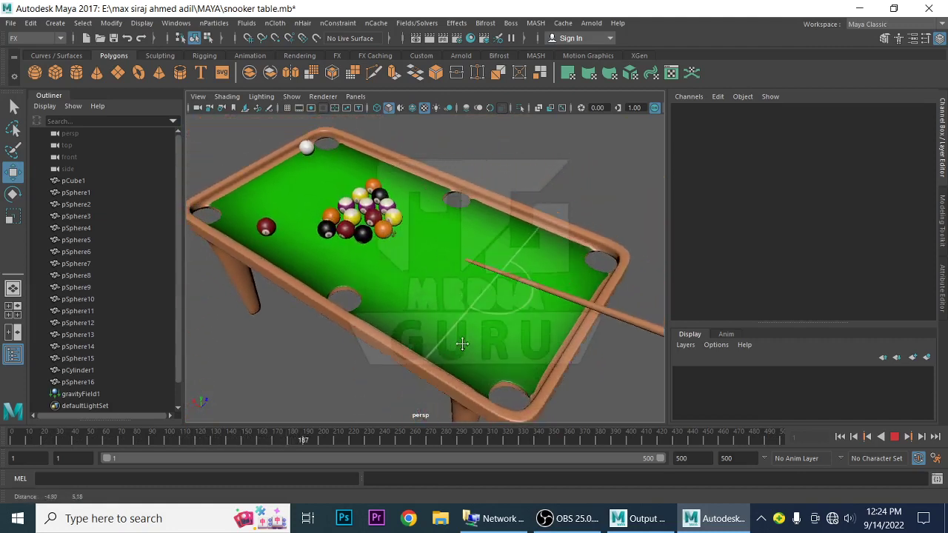
alt+right_drag(459, 344, 457, 353)
alt+drag(458, 353, 448, 341)
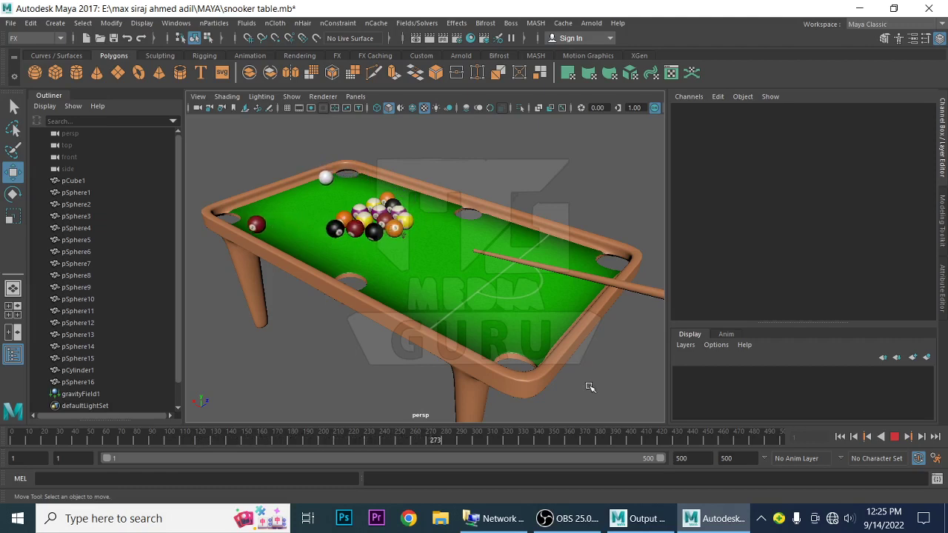
- Bring the OBS Studio recording window back to the front
click(570, 518)
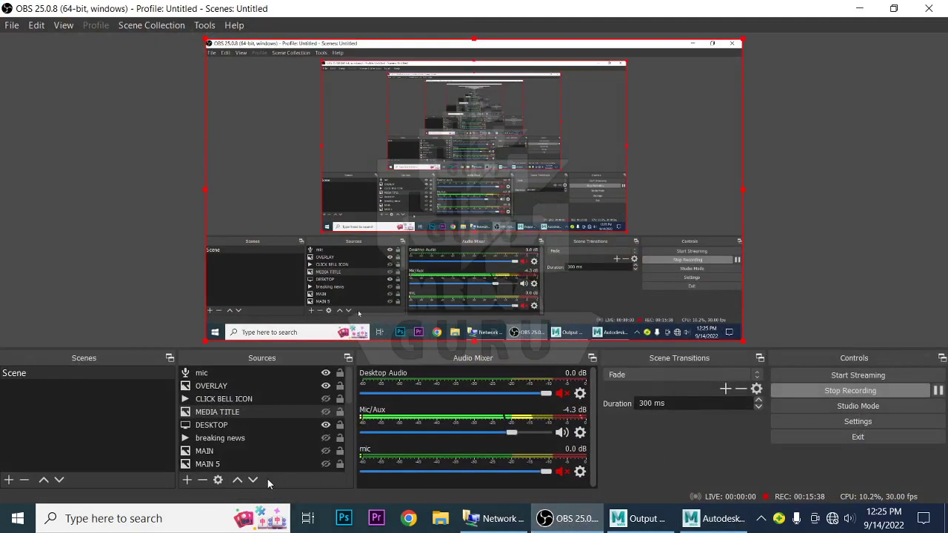